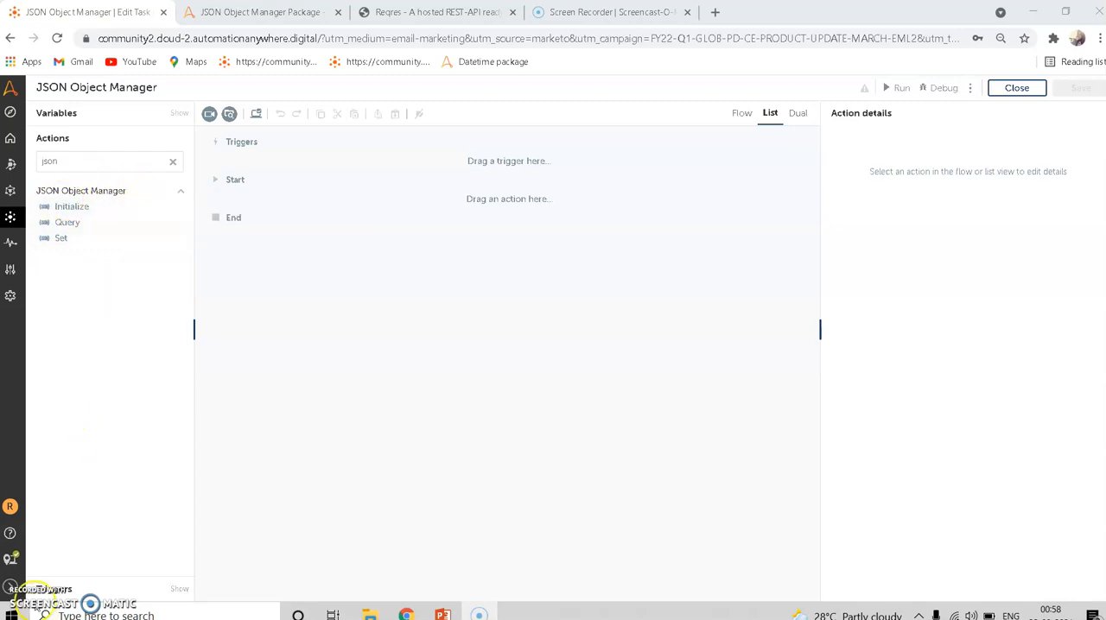
- Switch to the JSON Object Manager Package page in the Bot Store and look at the signed-in account's menu options
click(281, 14)
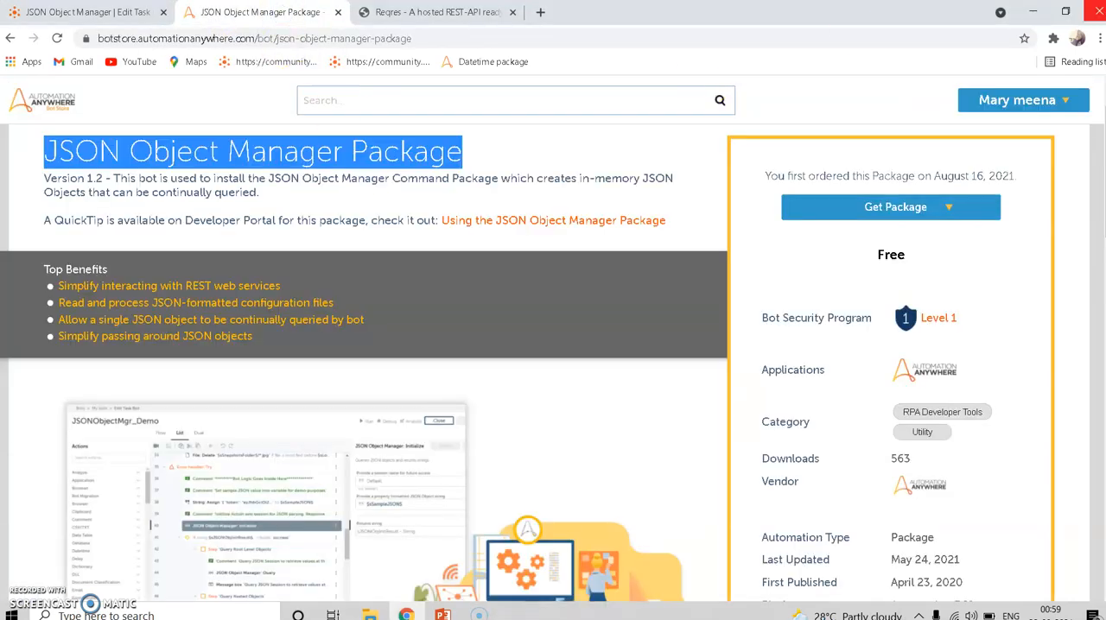
click(1067, 101)
click(1067, 100)
drag(1003, 115, 1033, 103)
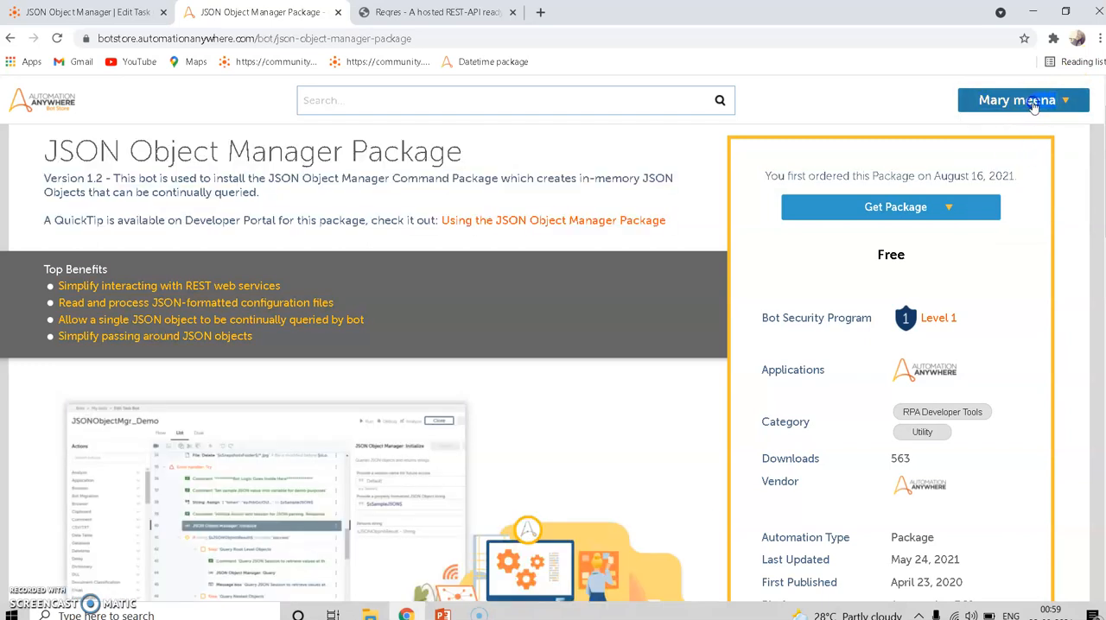
click(1034, 102)
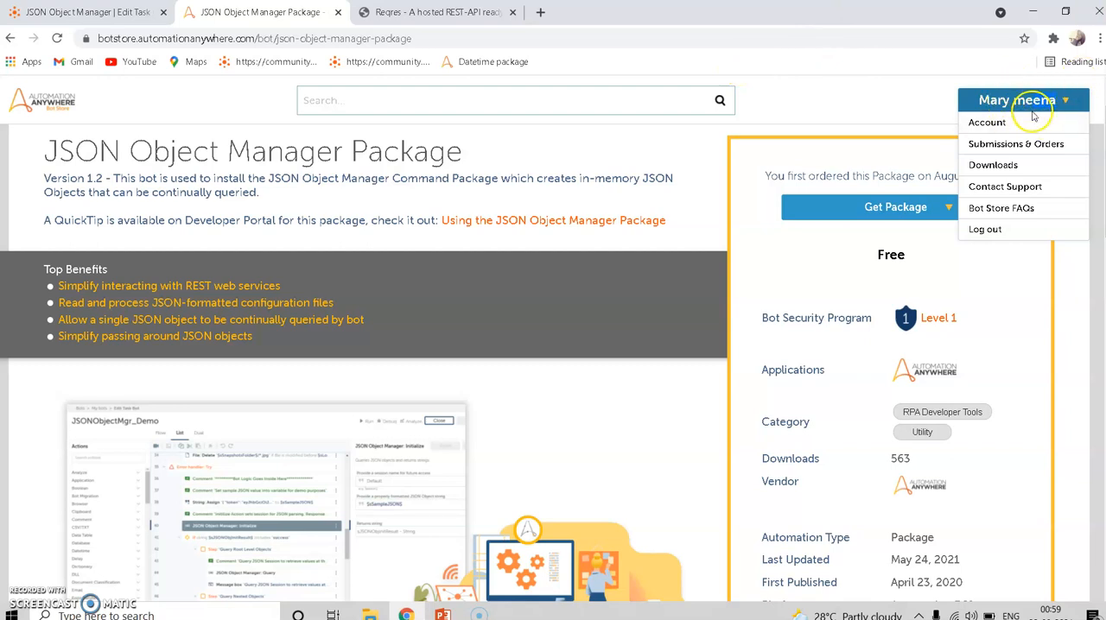
click(395, 100)
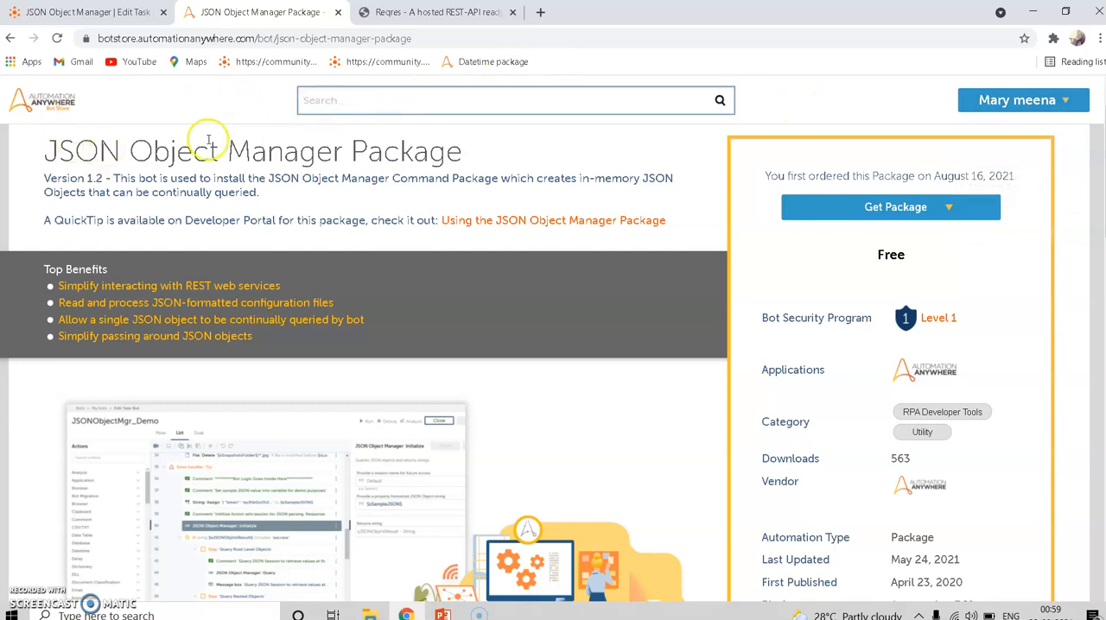
- Search the Bot Store for "JSON Object Manager Package" using the copied page title and open the matching product
drag(50, 152, 451, 145)
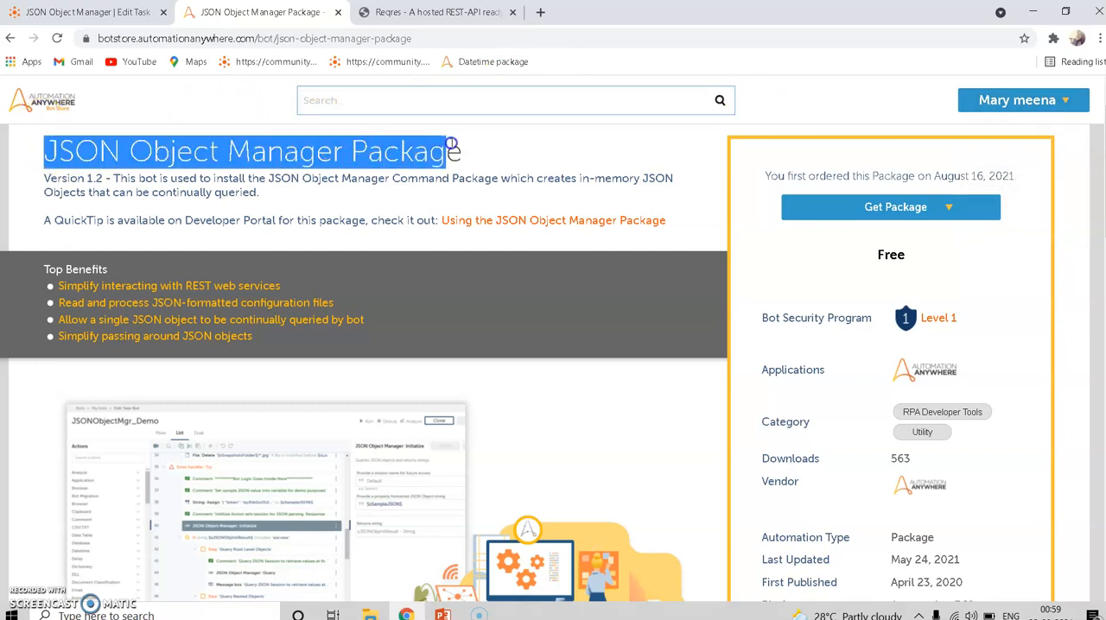
click(459, 101)
text(JSON Object Manager Package)
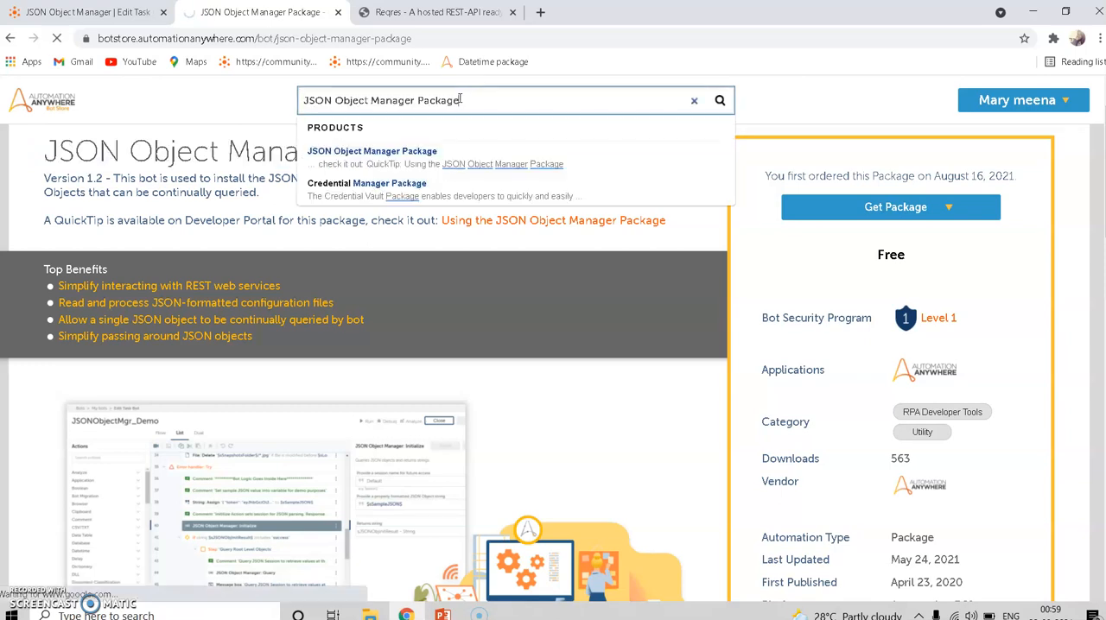
key(Return)
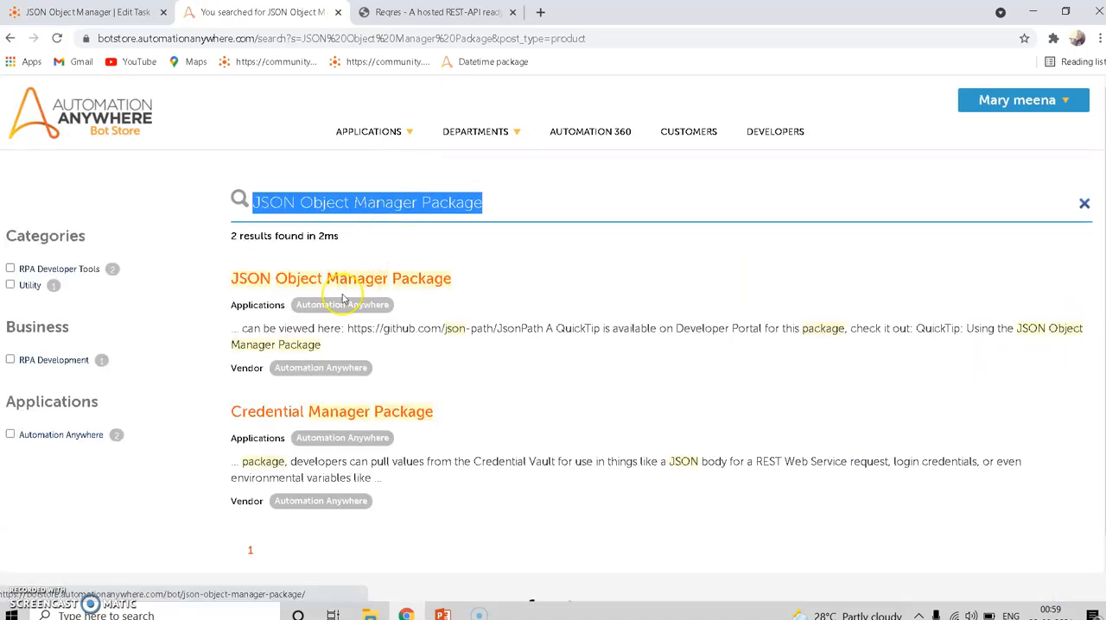
click(325, 288)
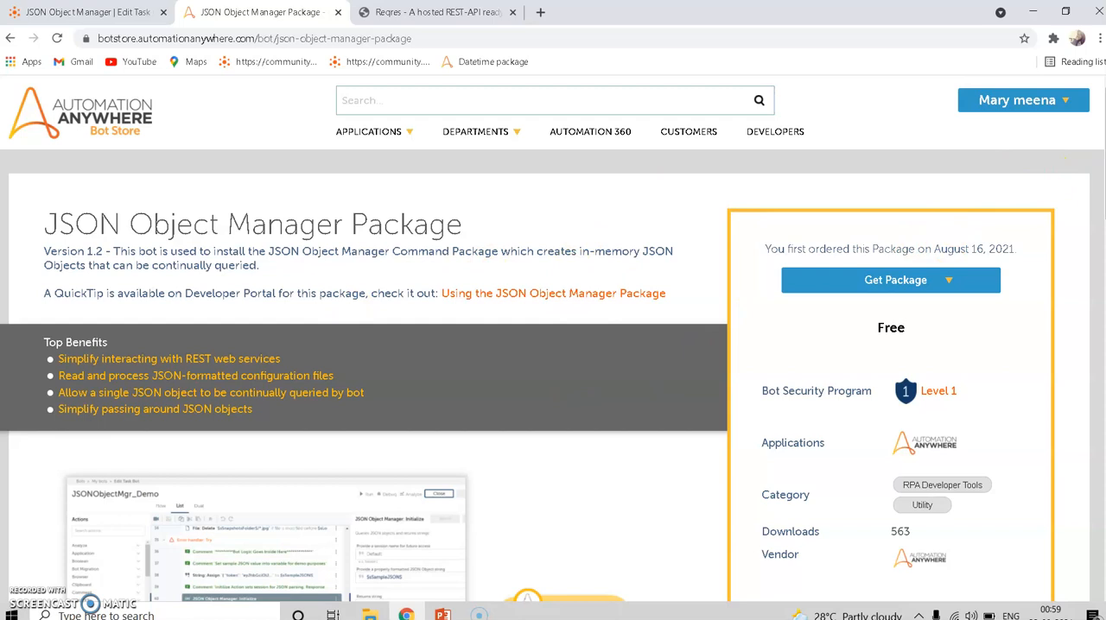
- Review the package's version 1.2 notes and download the package as a zip file
scroll(553, 372, down, 10)
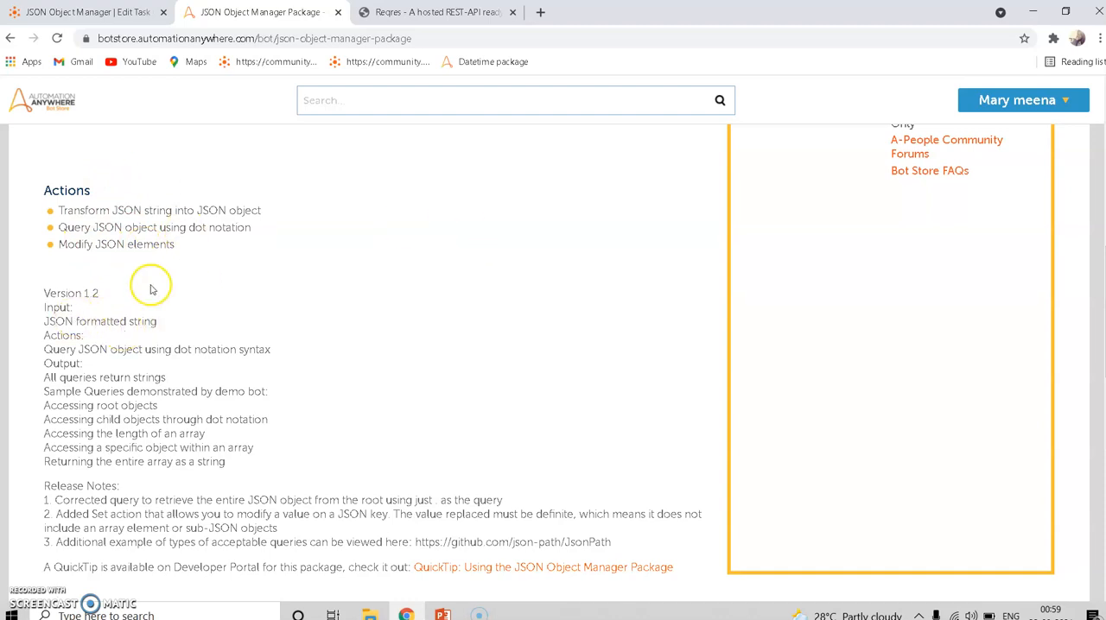
drag(44, 307, 82, 369)
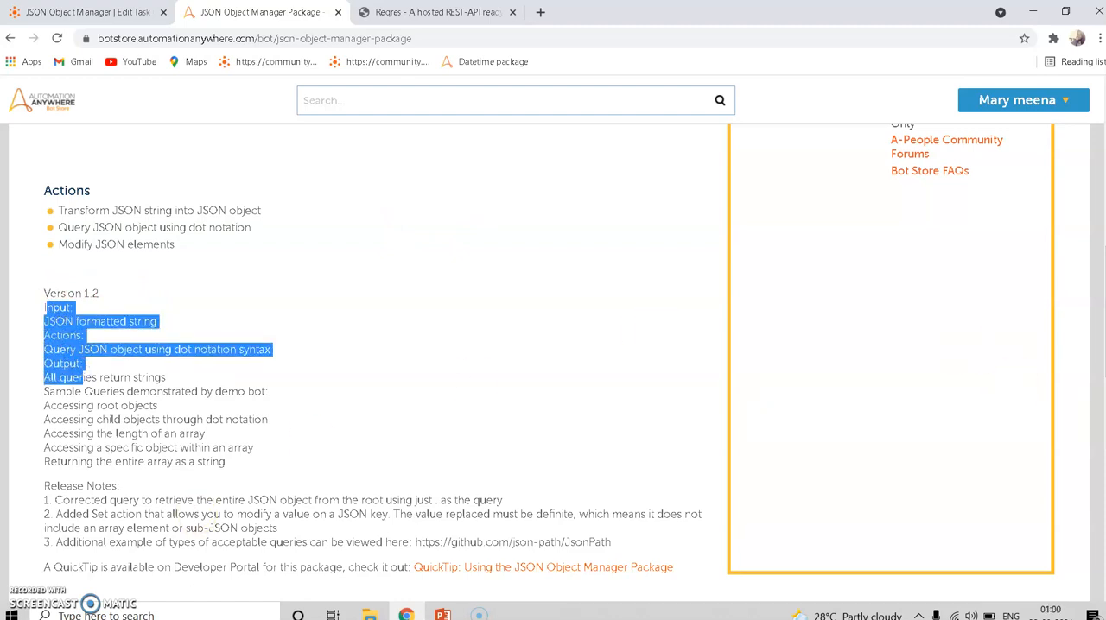
scroll(363, 363, up, 8)
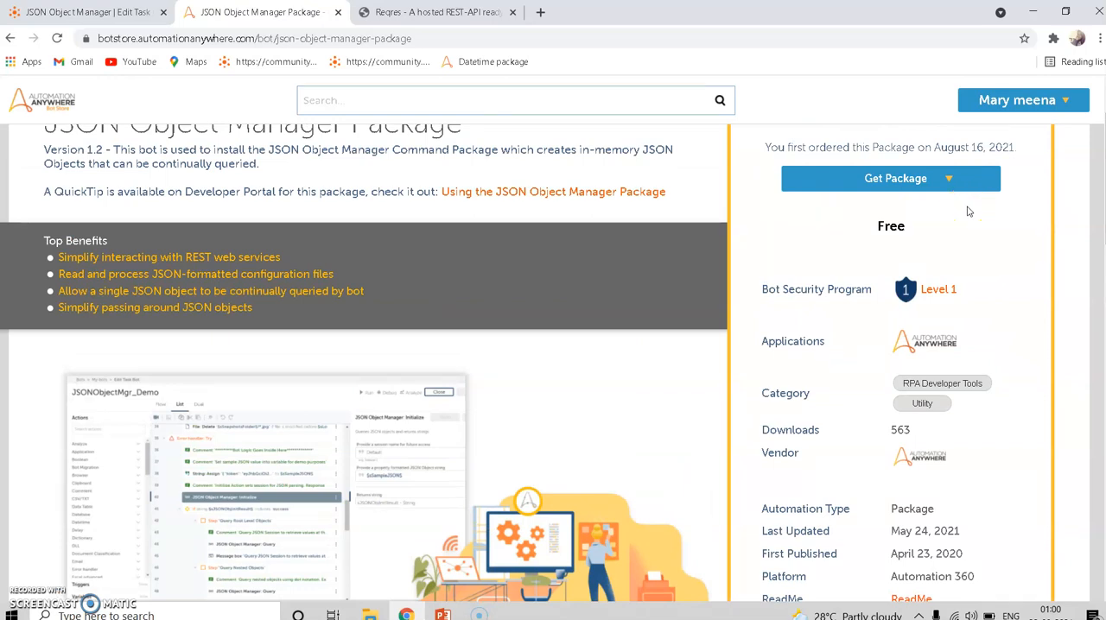
click(955, 184)
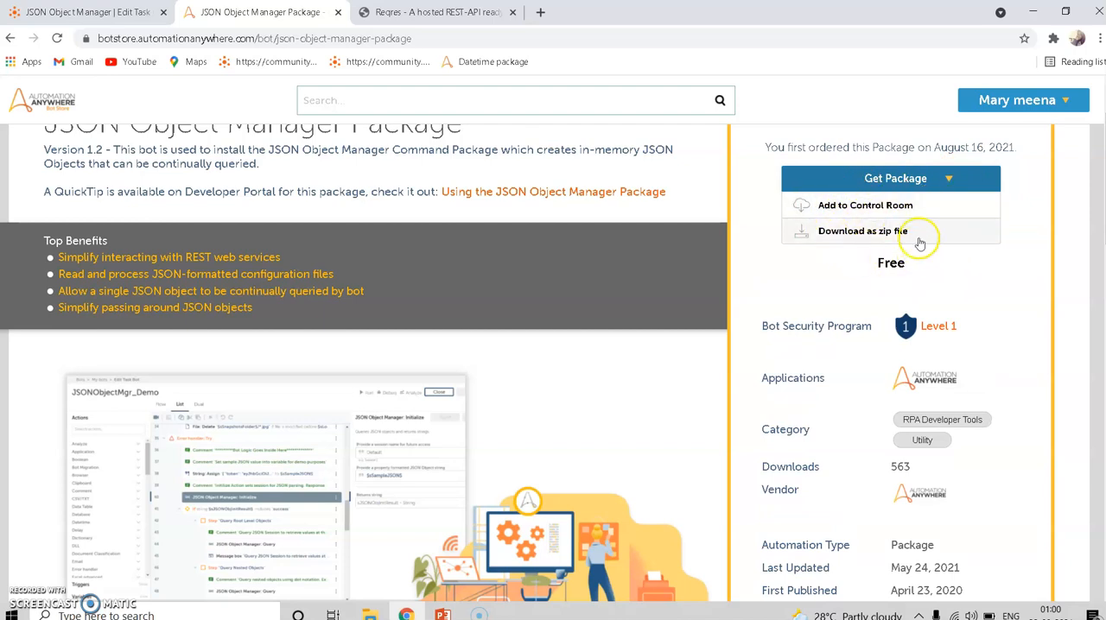
click(862, 240)
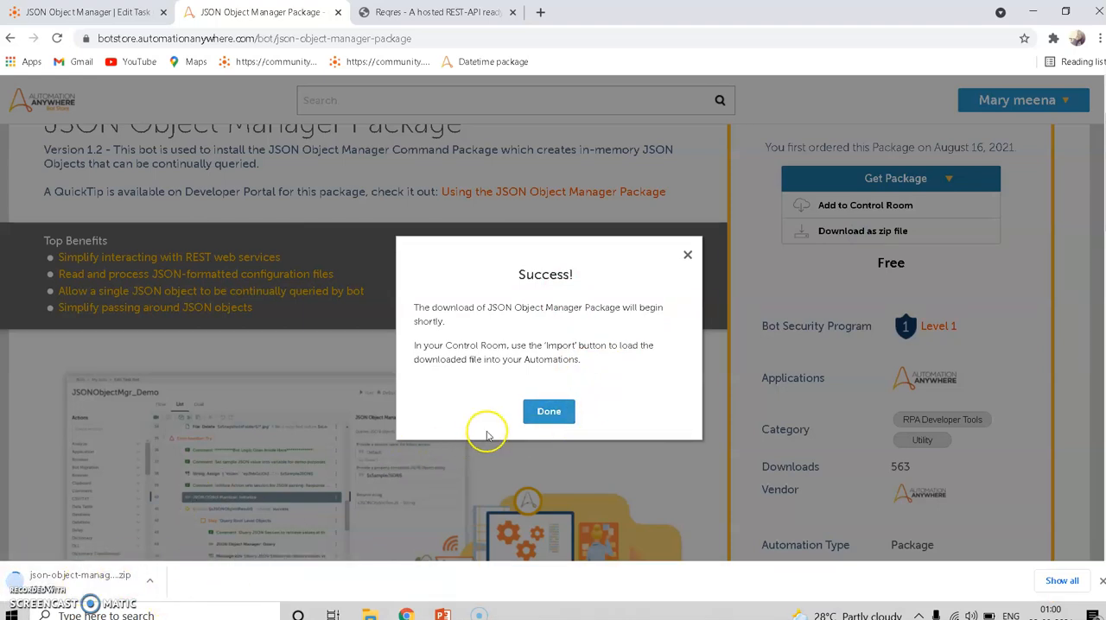
click(544, 412)
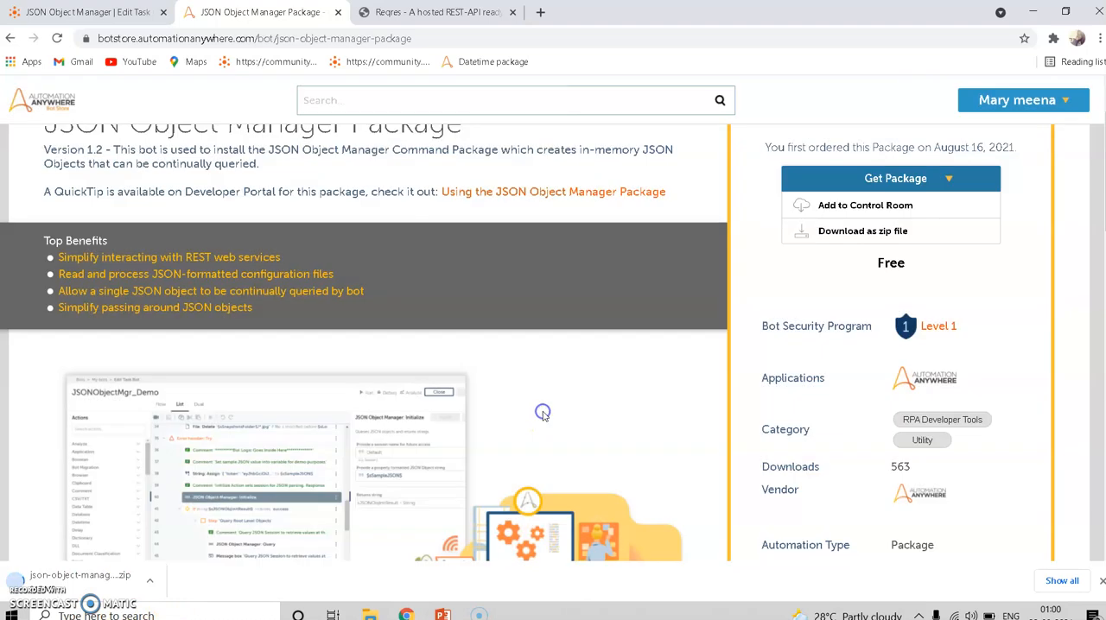
click(28, 591)
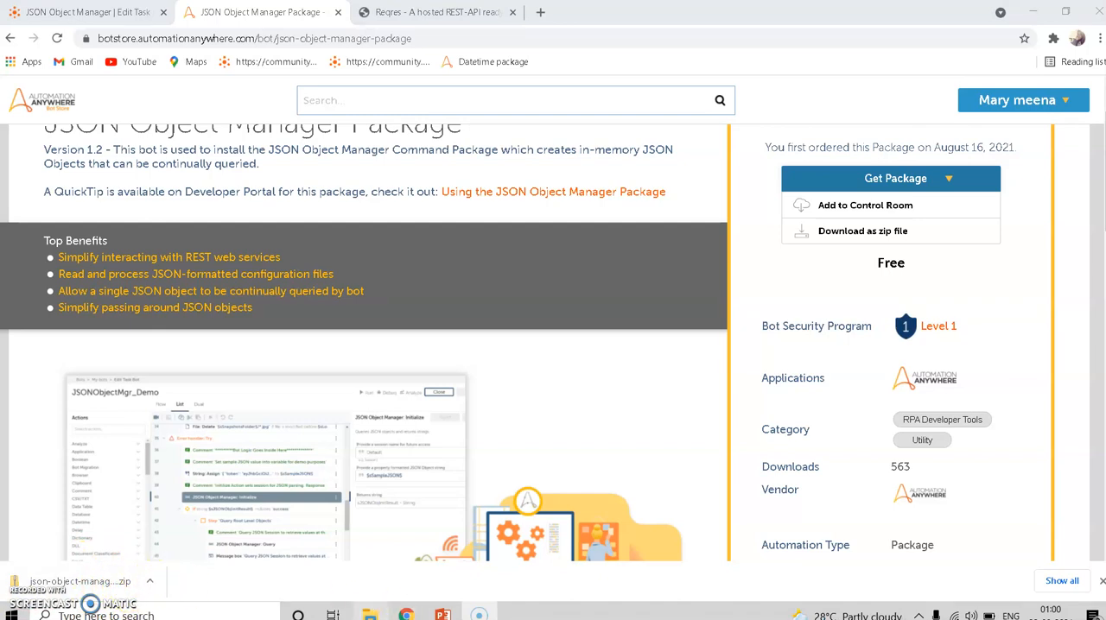
- Put json-object-manager-package.zip from Downloads into Documents > RPA youtubeChannel > OtherFile > Bot_Games using File Explorer
click(370, 615)
click(53, 119)
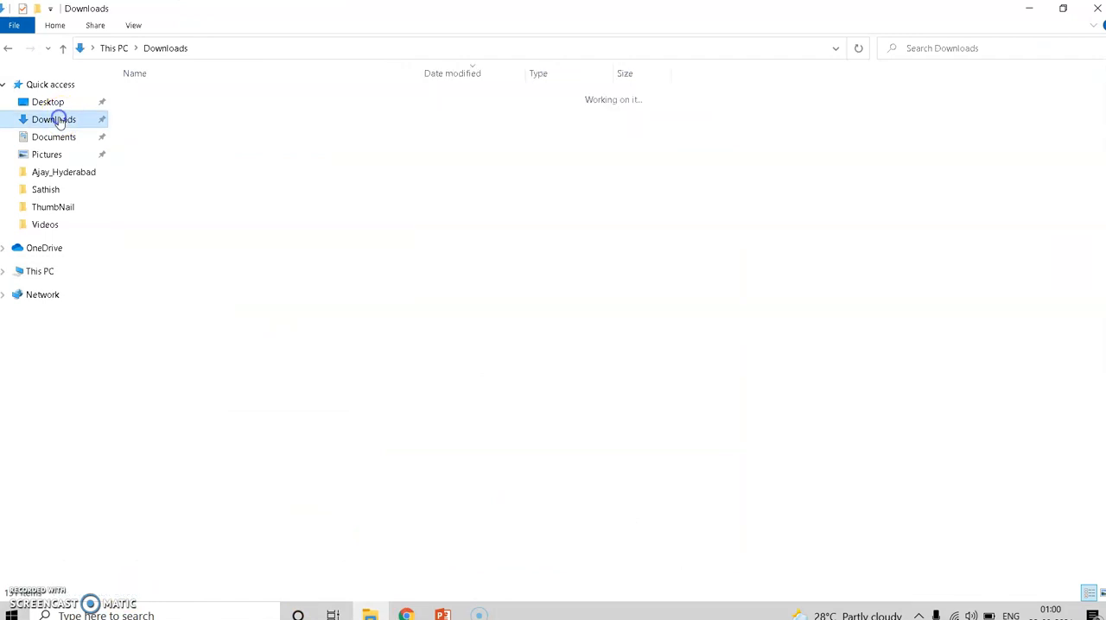
click(192, 112)
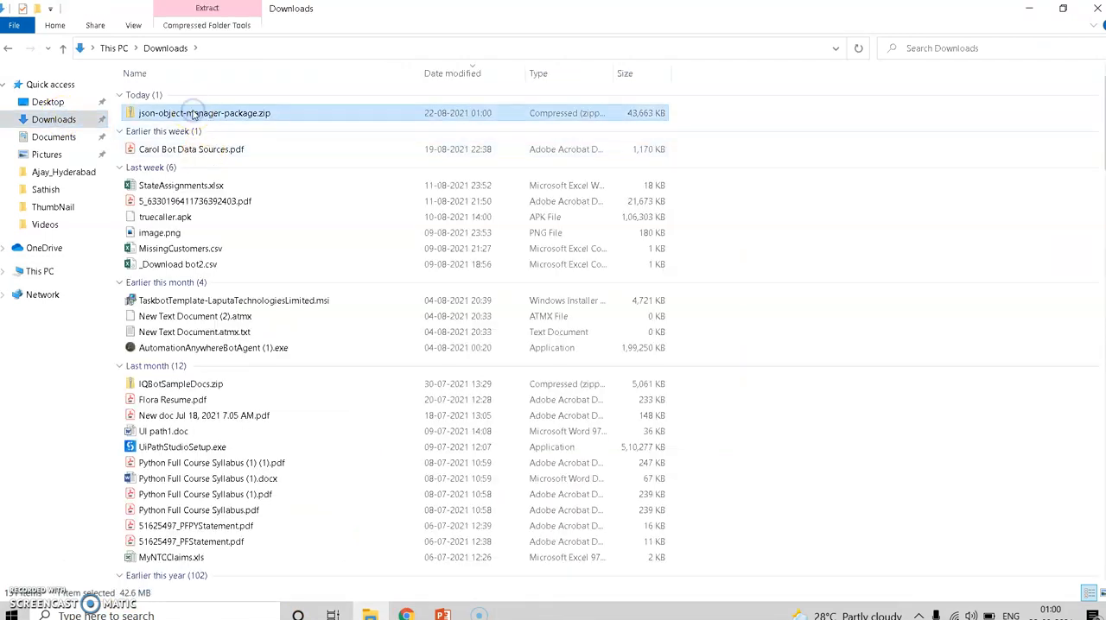
click(45, 138)
double_click(192, 286)
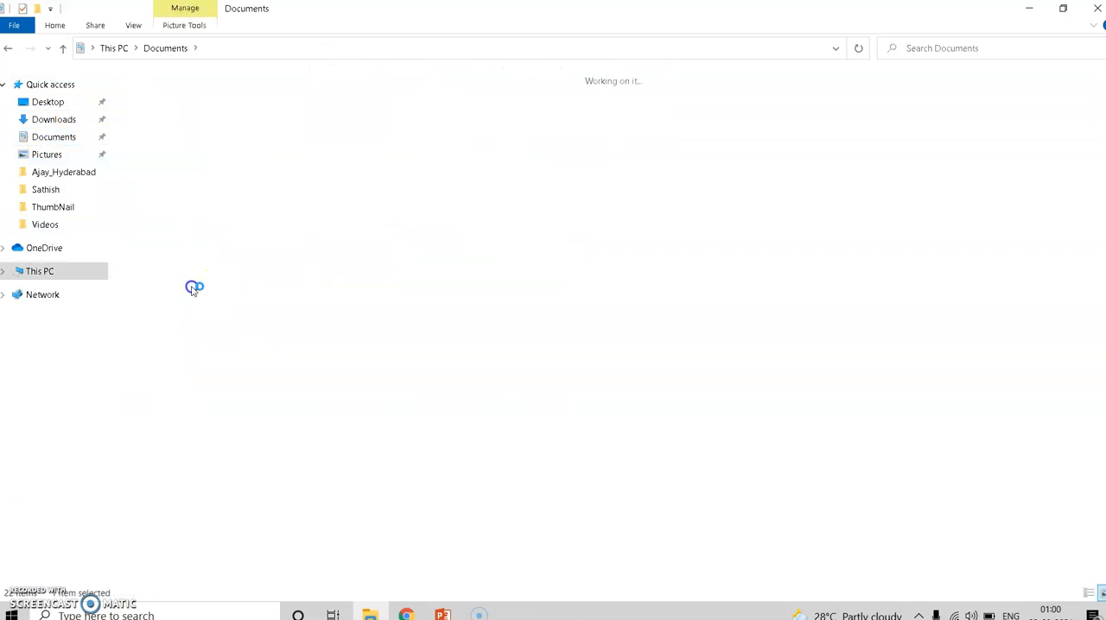
double_click(244, 110)
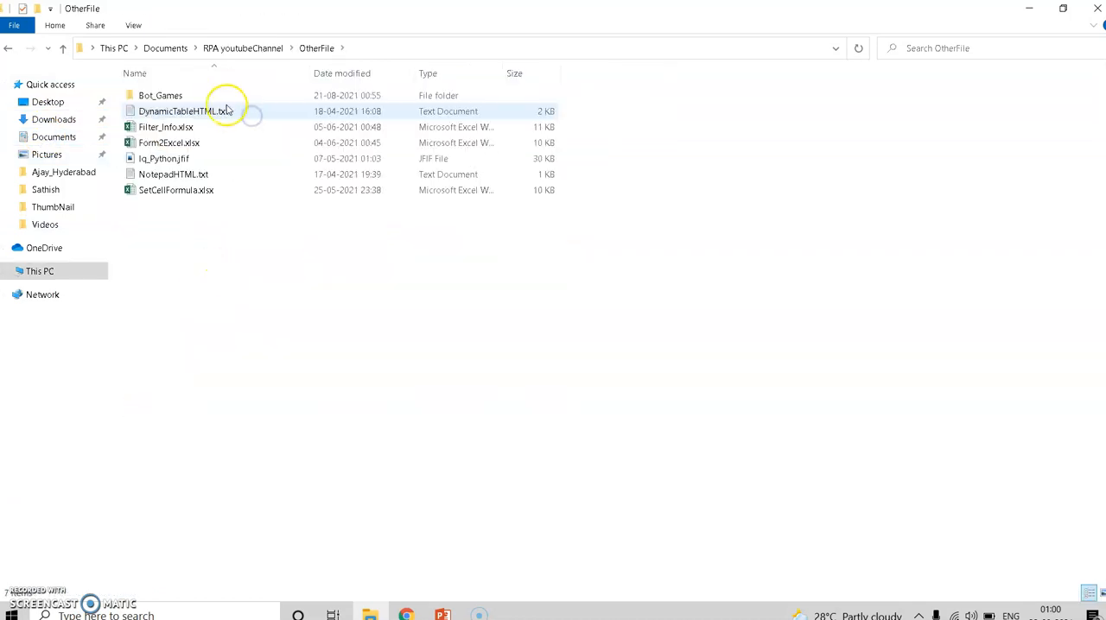
double_click(222, 95)
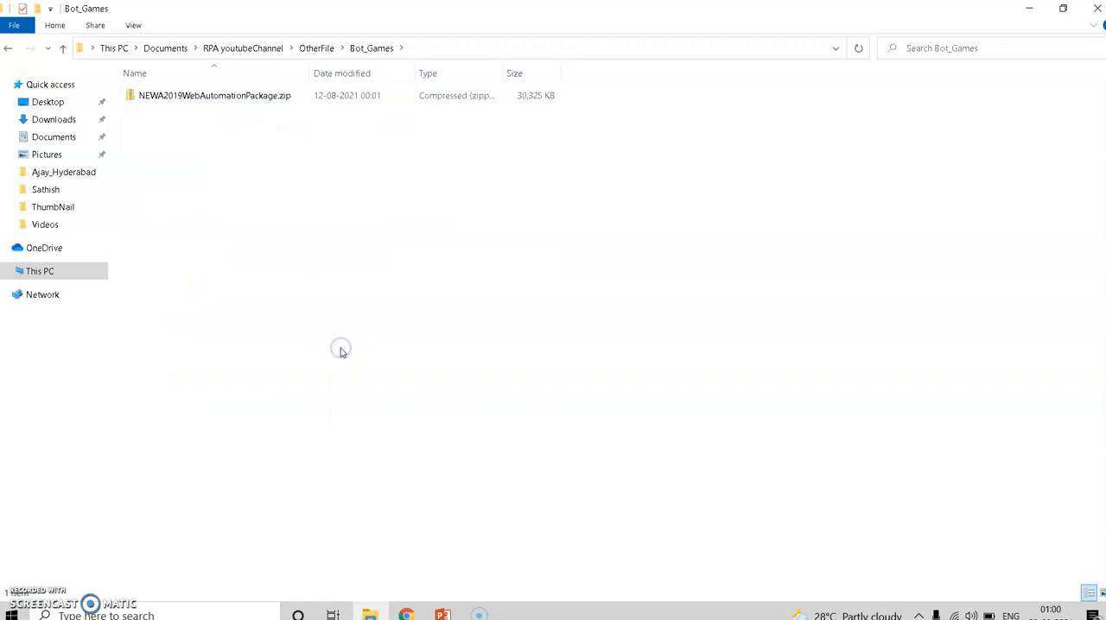
key(ctrl+v)
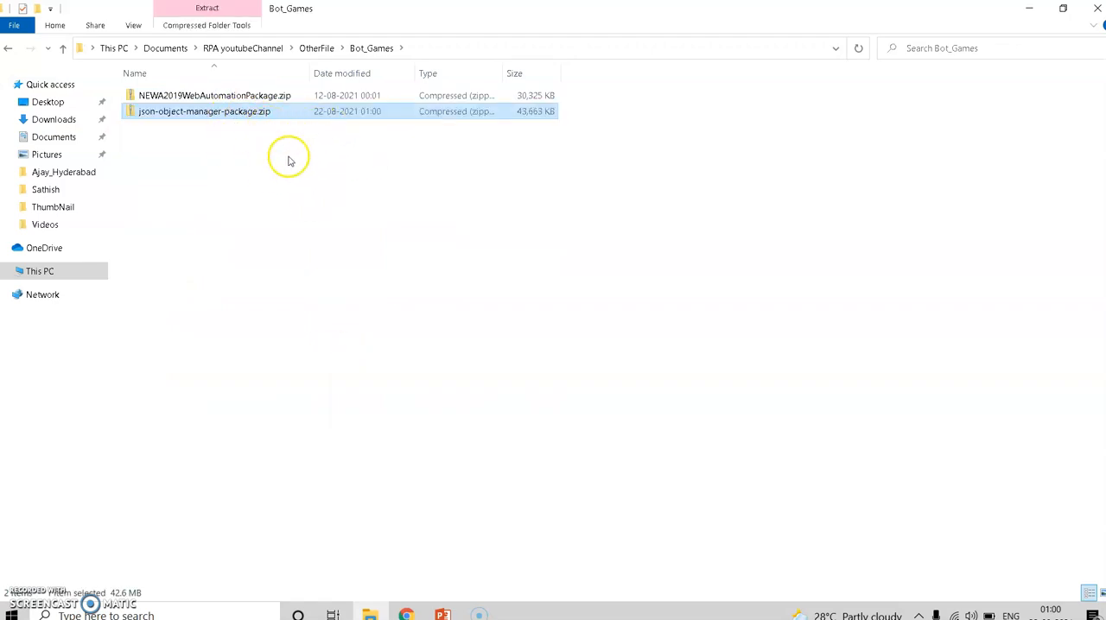
- Return to the Control Room in Chrome, leave the JSON Object Manager bot editor and open the bot import page
click(406, 615)
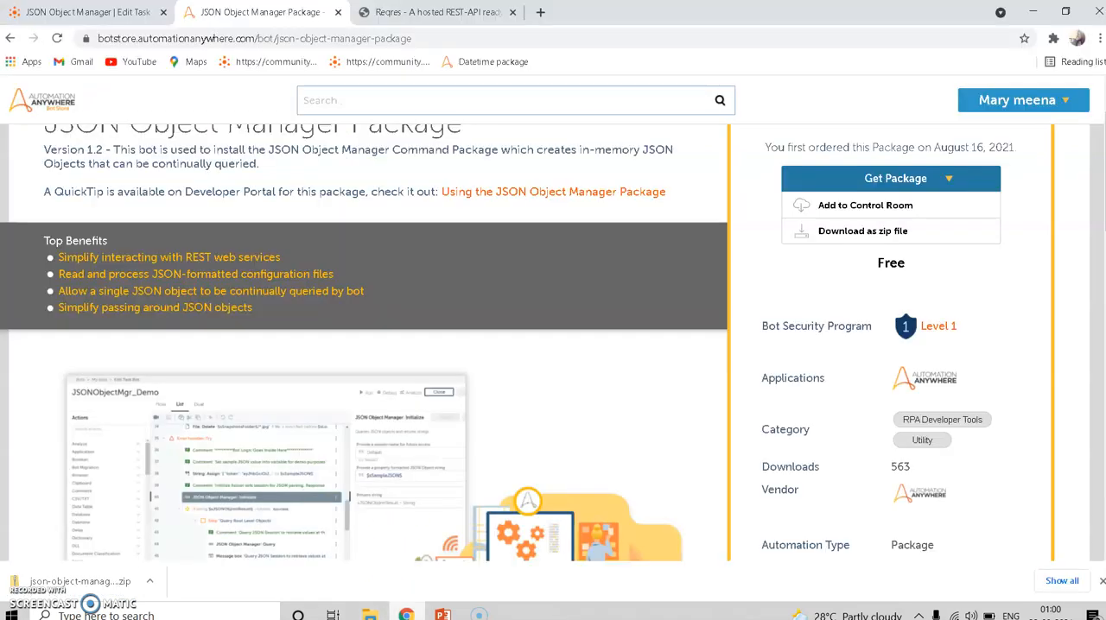
click(83, 10)
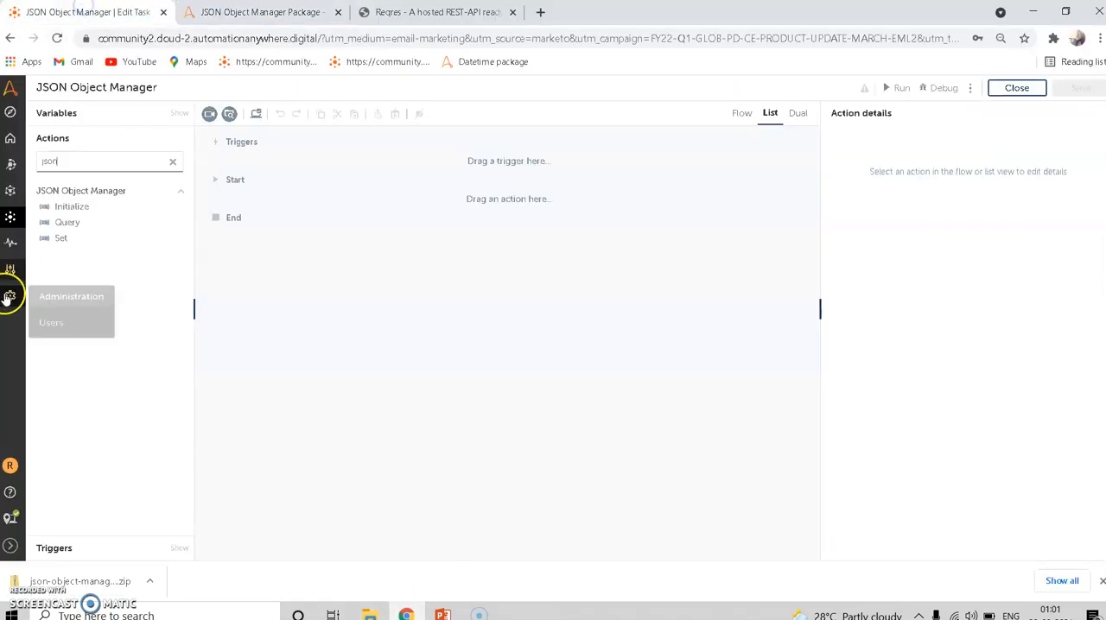
click(10, 223)
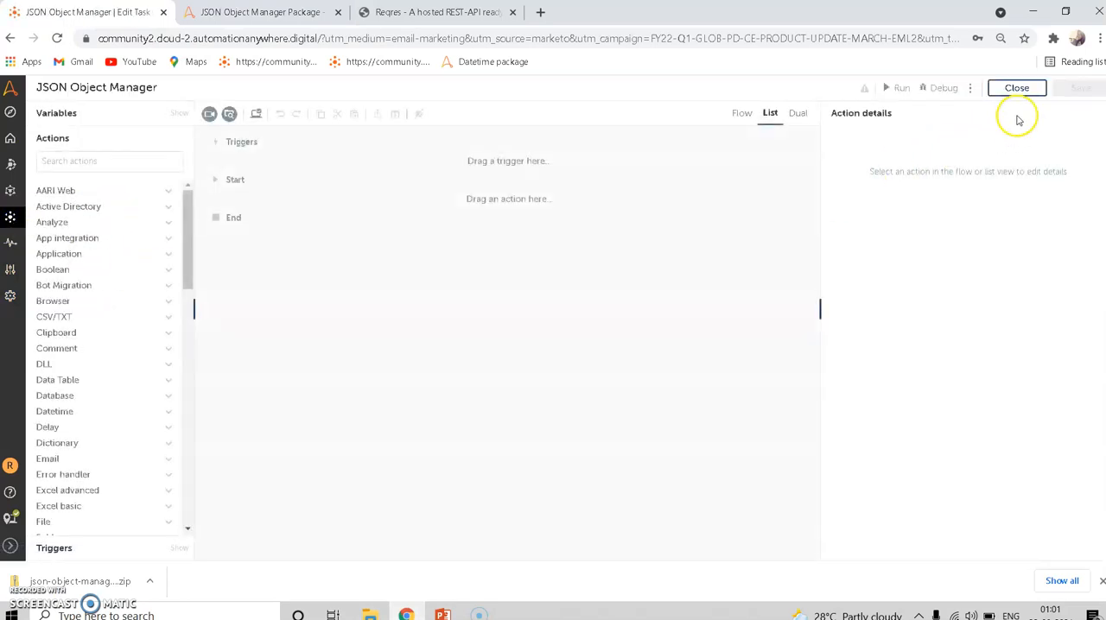
click(10, 218)
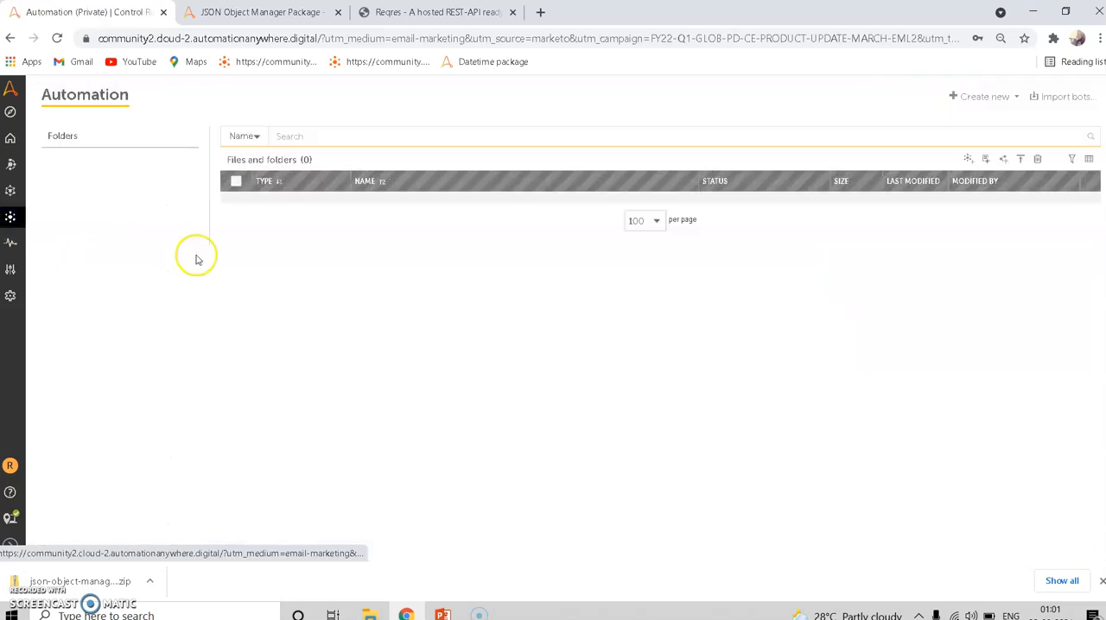
click(1047, 98)
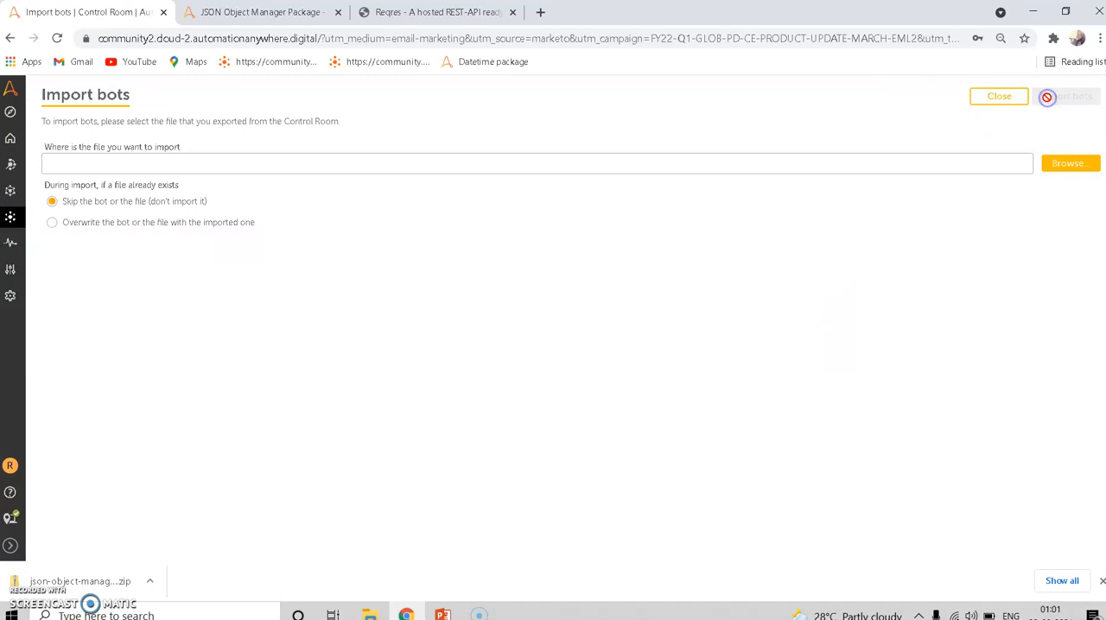
- Import json-object-manager-package.zip from Documents > RPA youtubeChannel > OtherFile > Bot_Games into the Control Room
click(1062, 172)
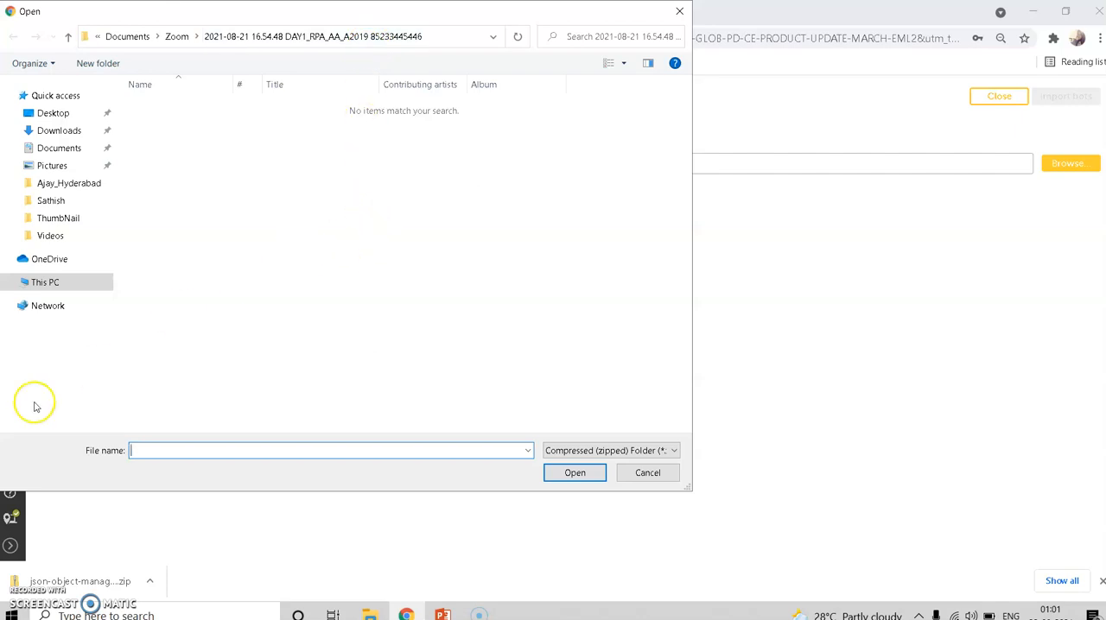
click(54, 150)
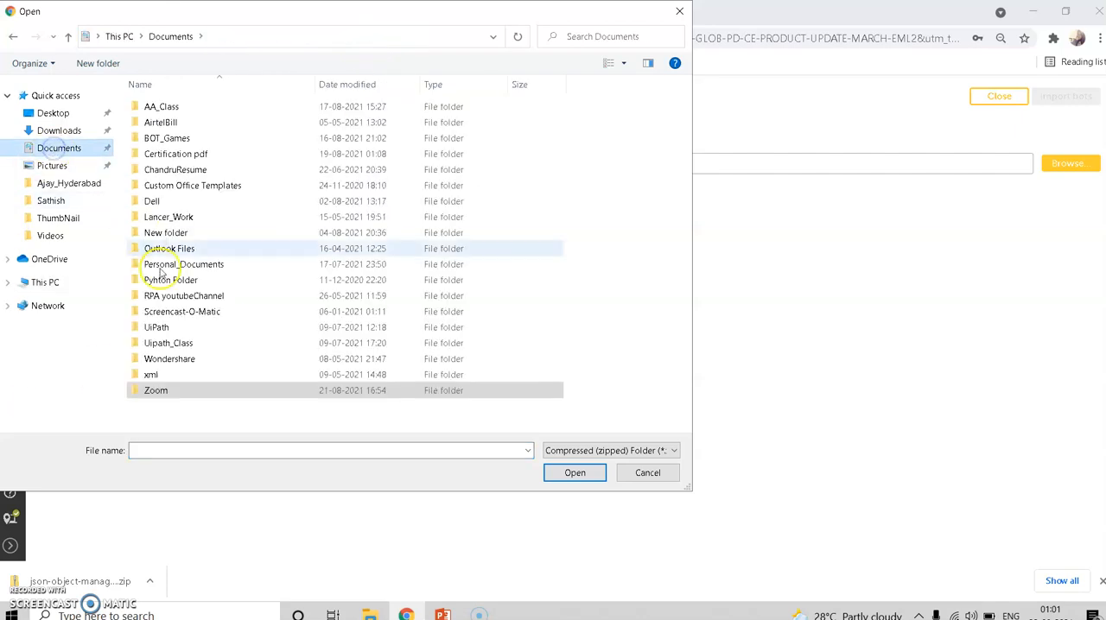
double_click(172, 298)
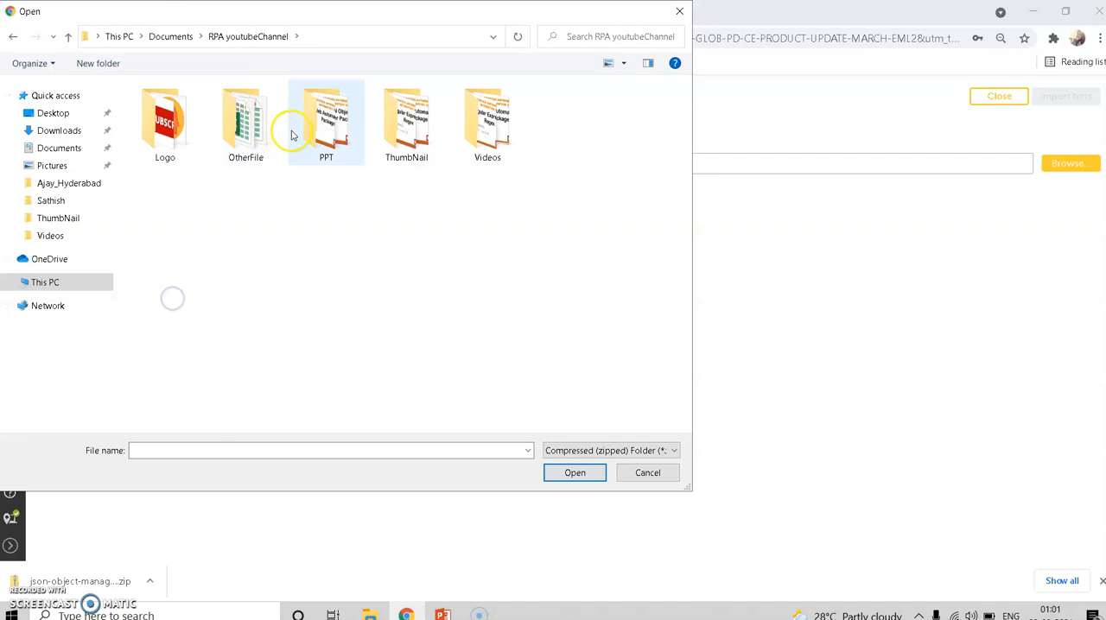
double_click(262, 130)
double_click(205, 108)
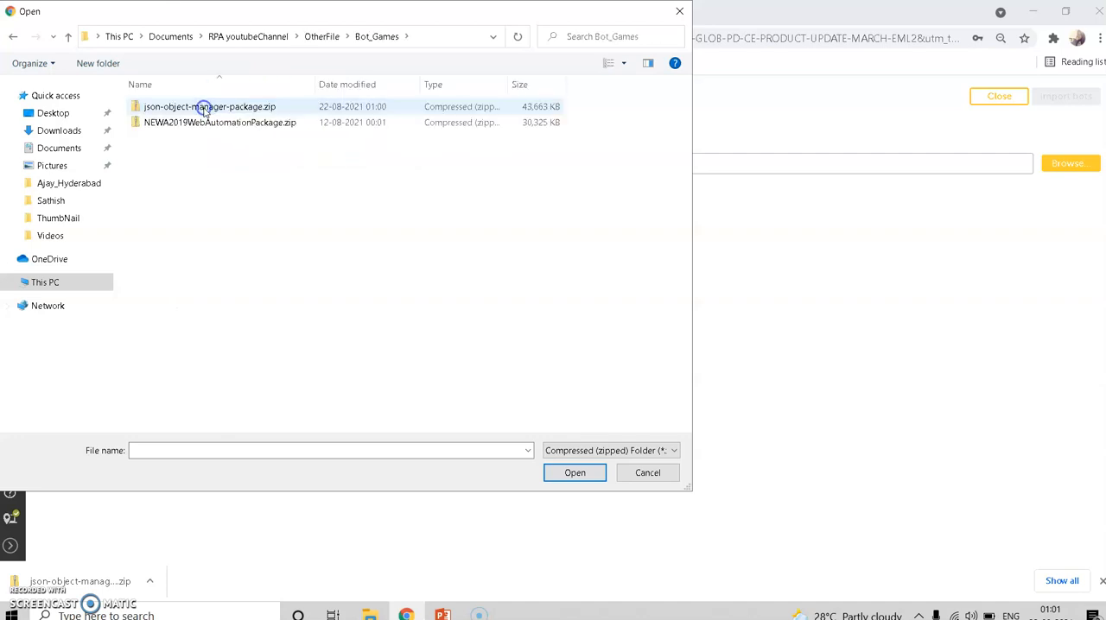
click(257, 108)
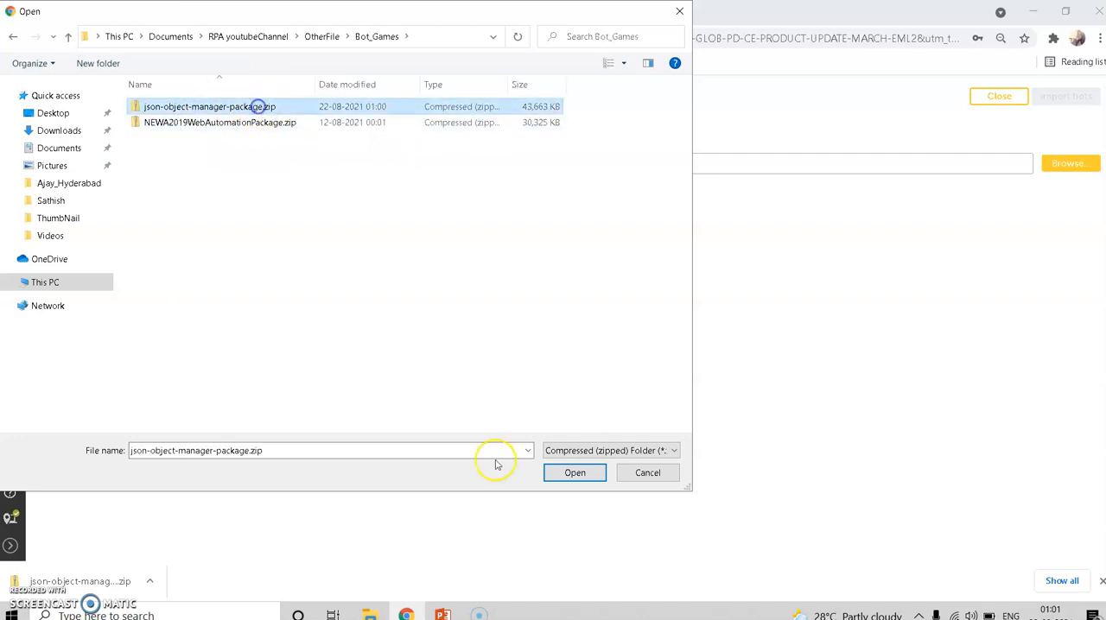
click(574, 476)
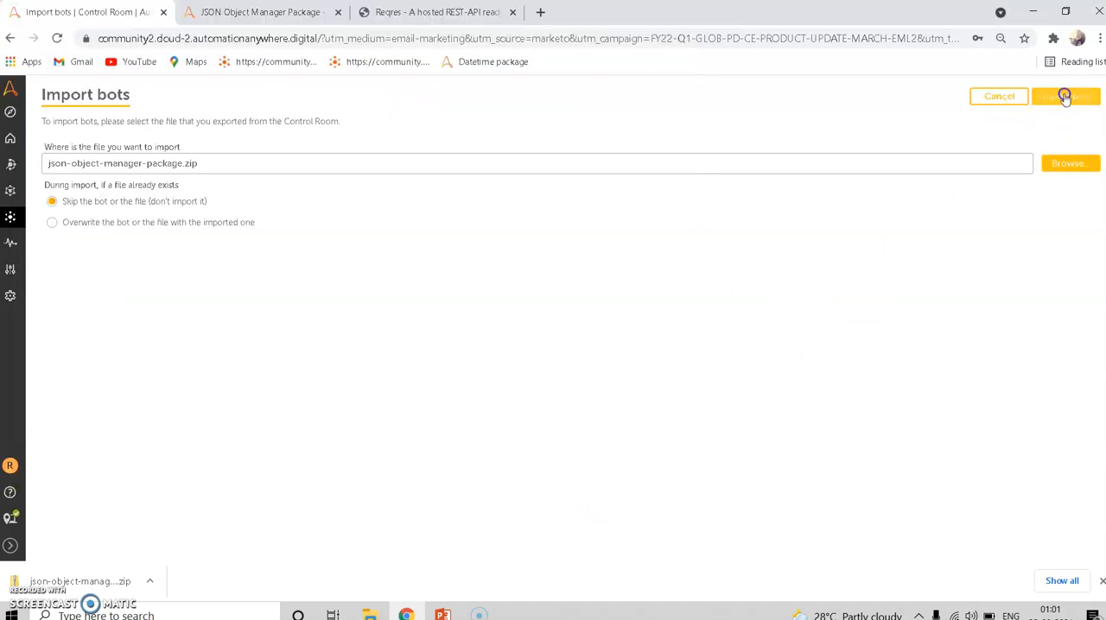
click(1065, 97)
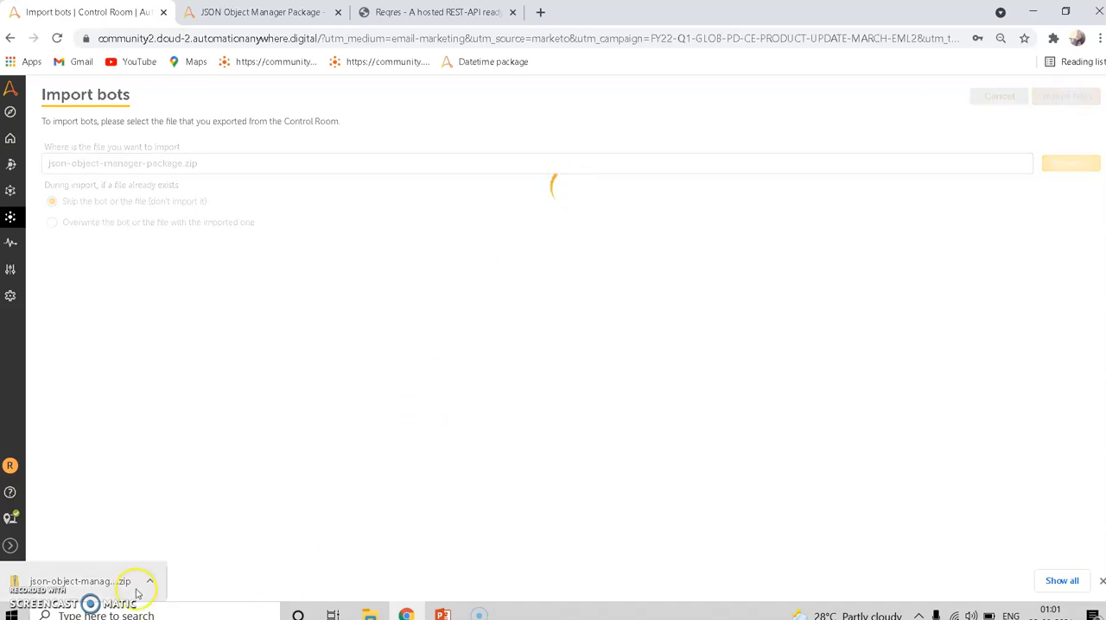
- Expand the Control Room's navigation and switch to the Reqres hosted REST API page
click(7, 550)
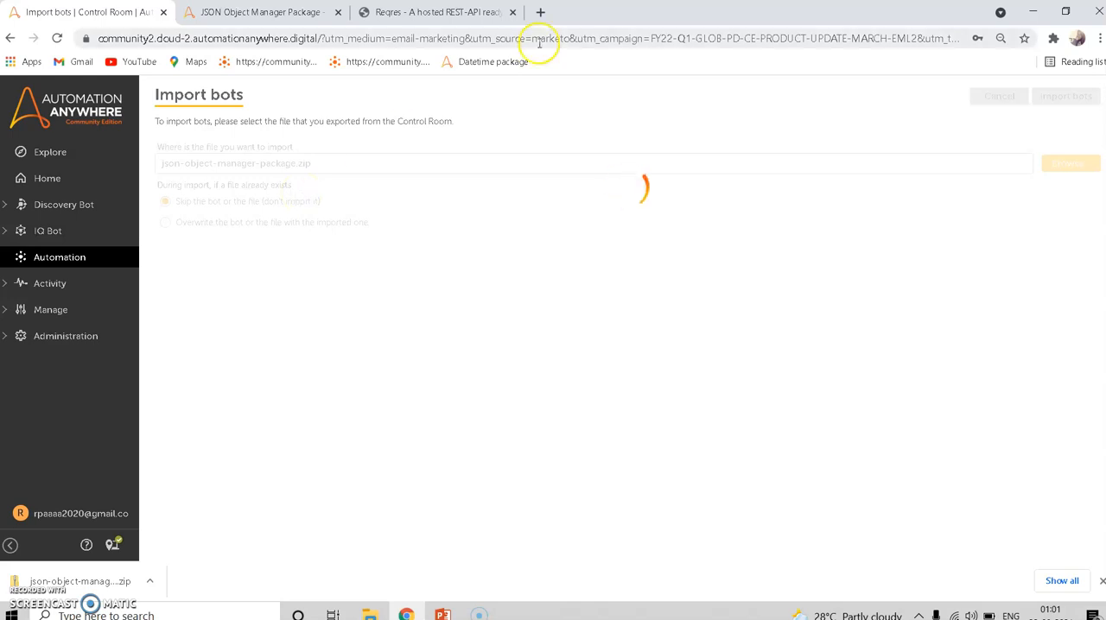
click(437, 19)
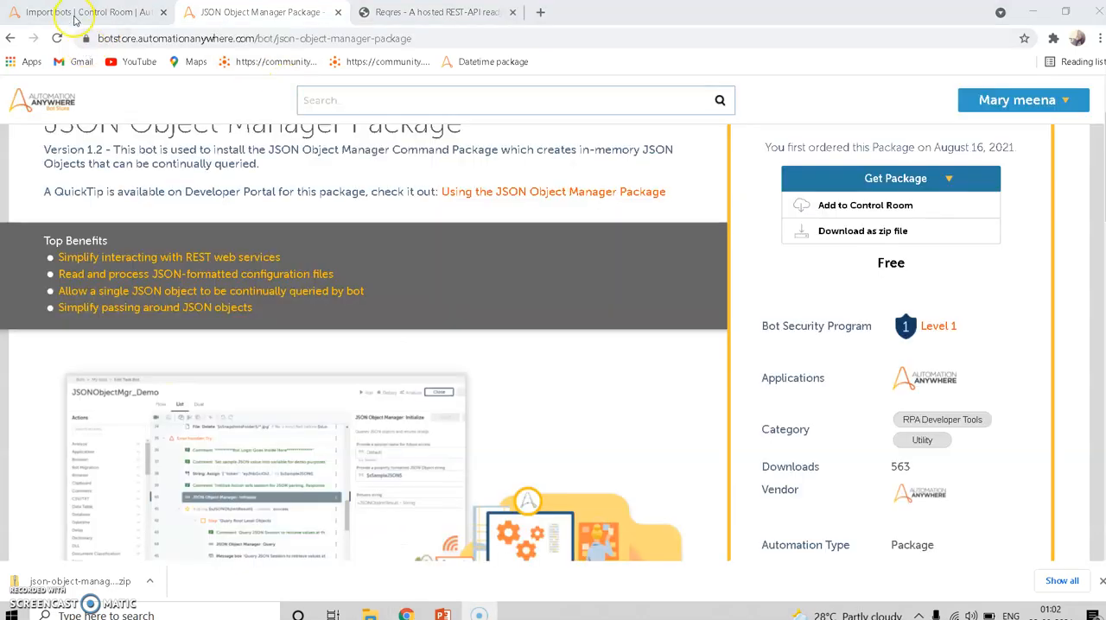
- Return to the Control Room, open the JSON Object Manager task bot for editing and search its actions for "rest"
click(76, 19)
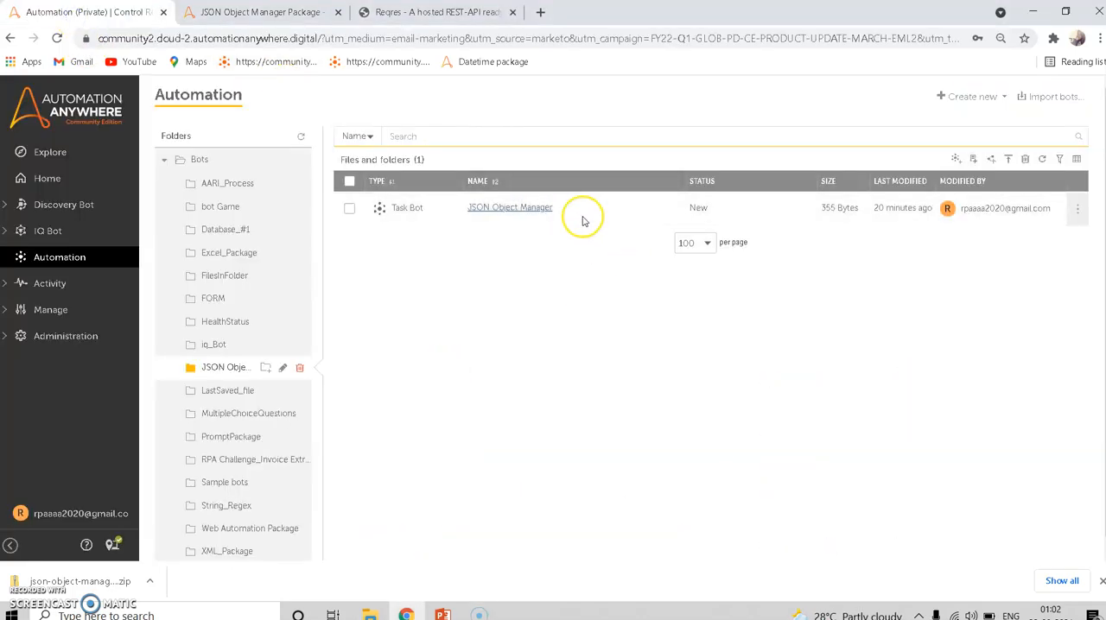
click(529, 208)
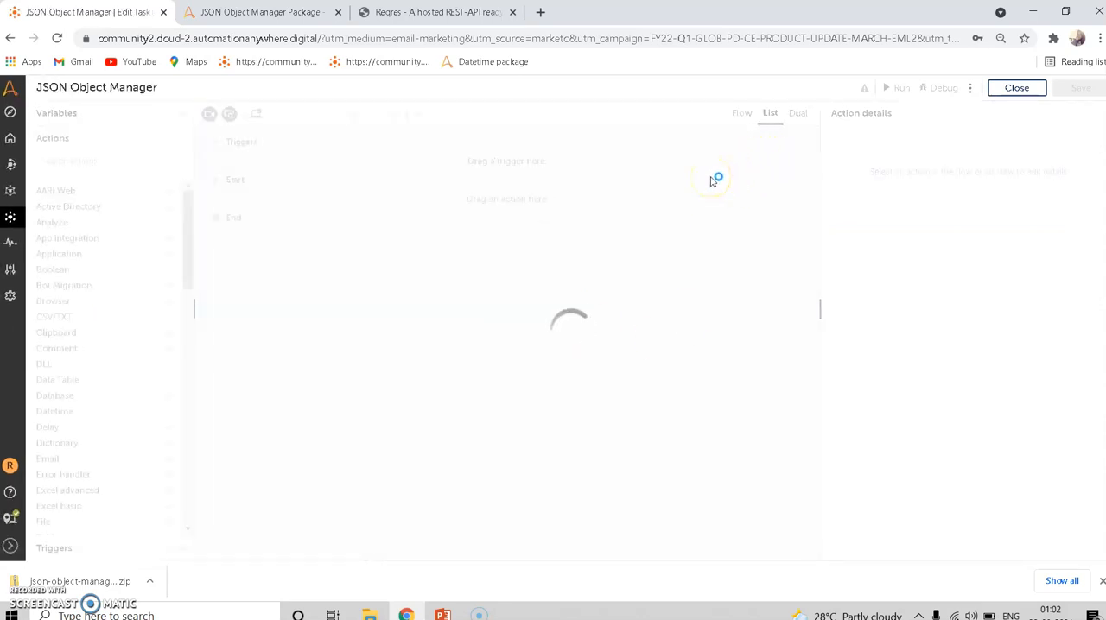
click(114, 164)
text(re)
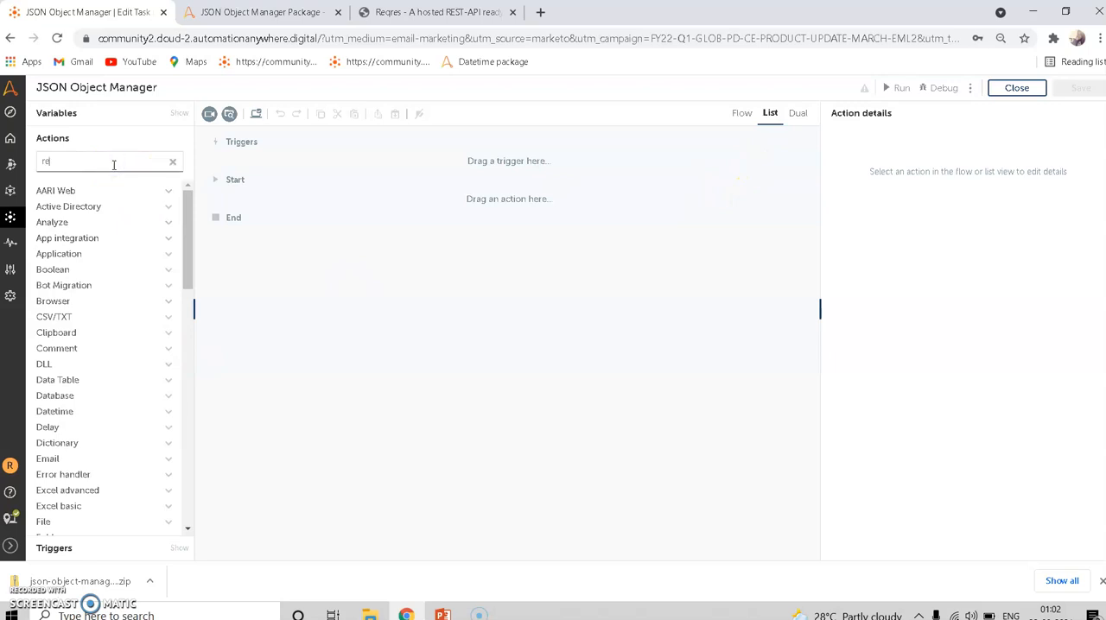
text(st)
click(243, 143)
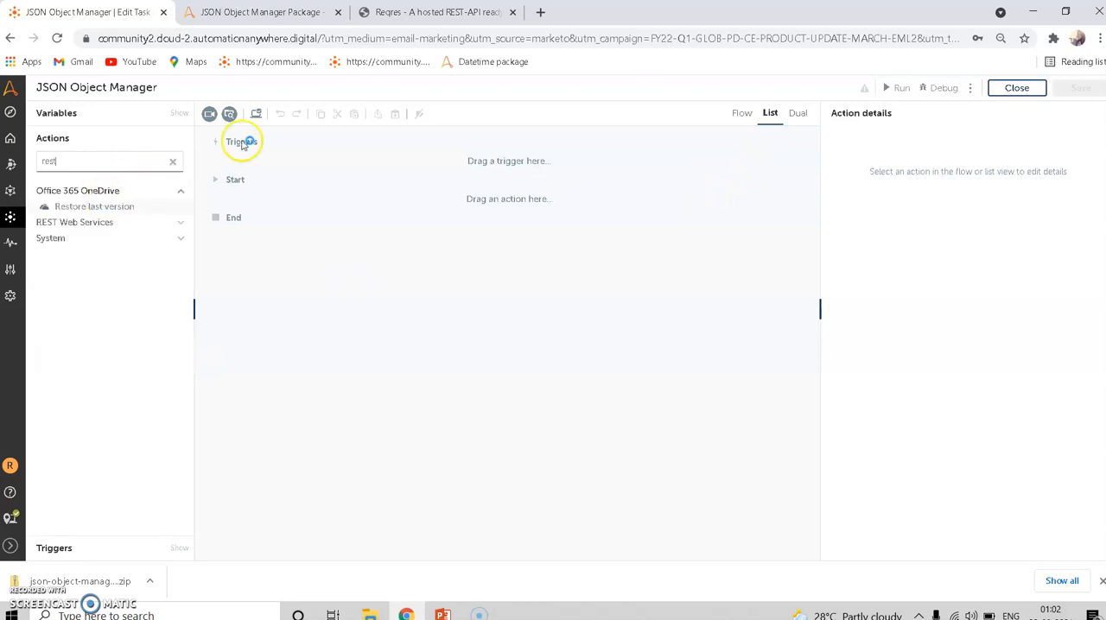
- Add the REST Web Services Post method action to the bot between Start and End
click(448, 10)
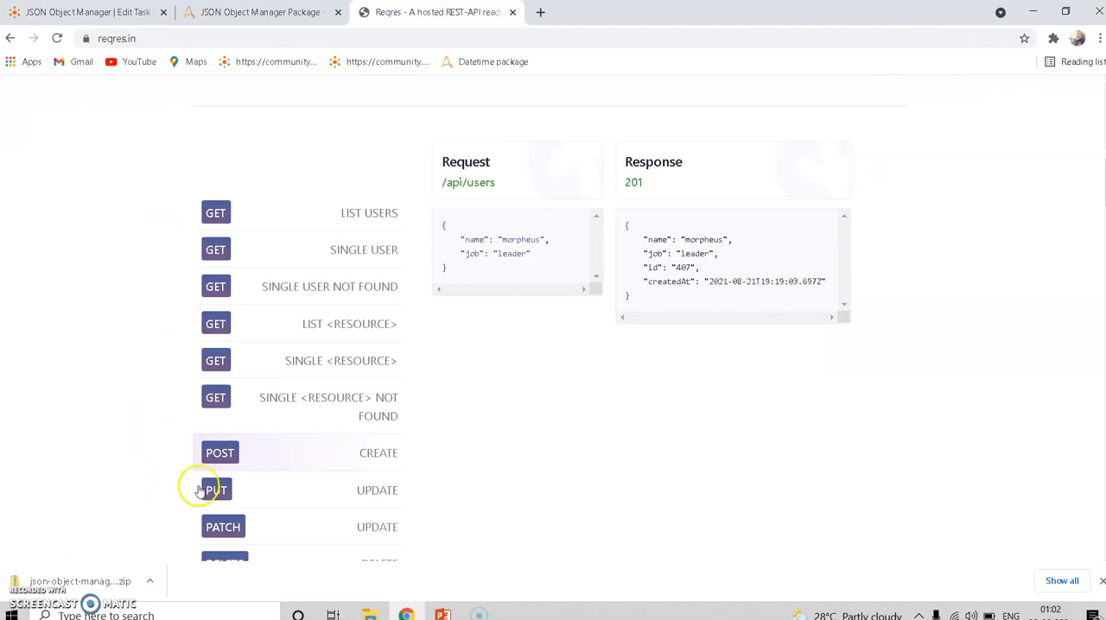
click(102, 15)
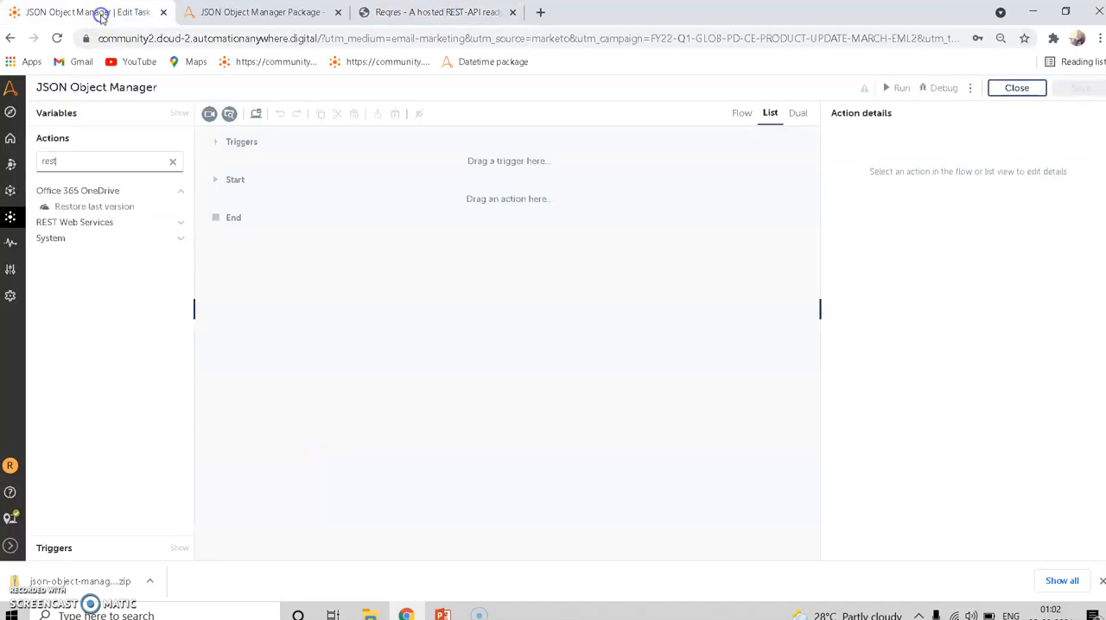
click(66, 222)
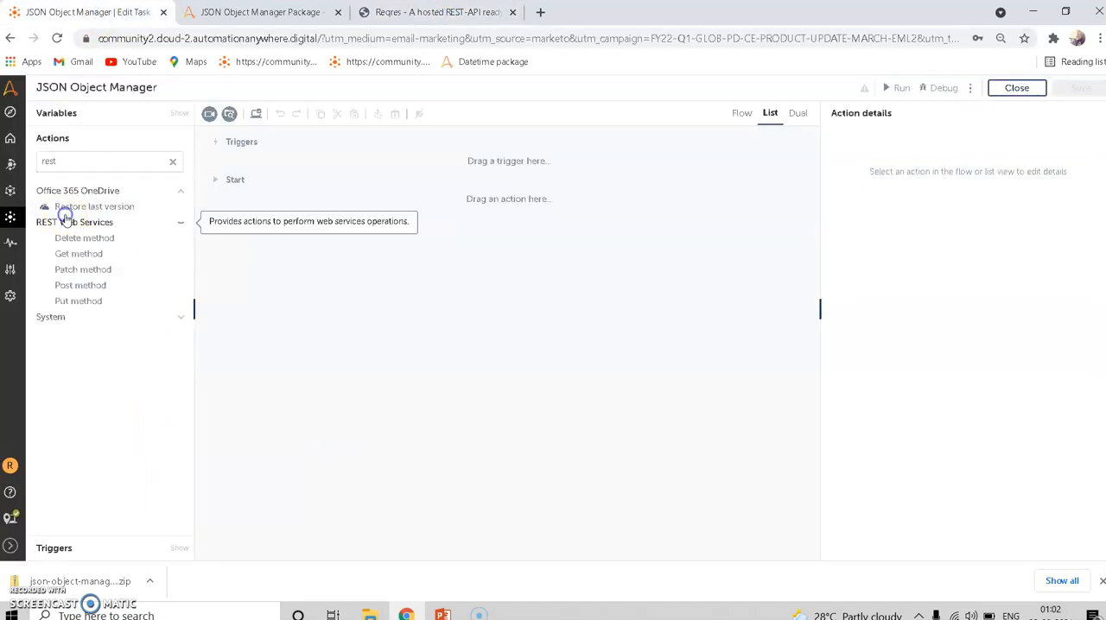
double_click(73, 287)
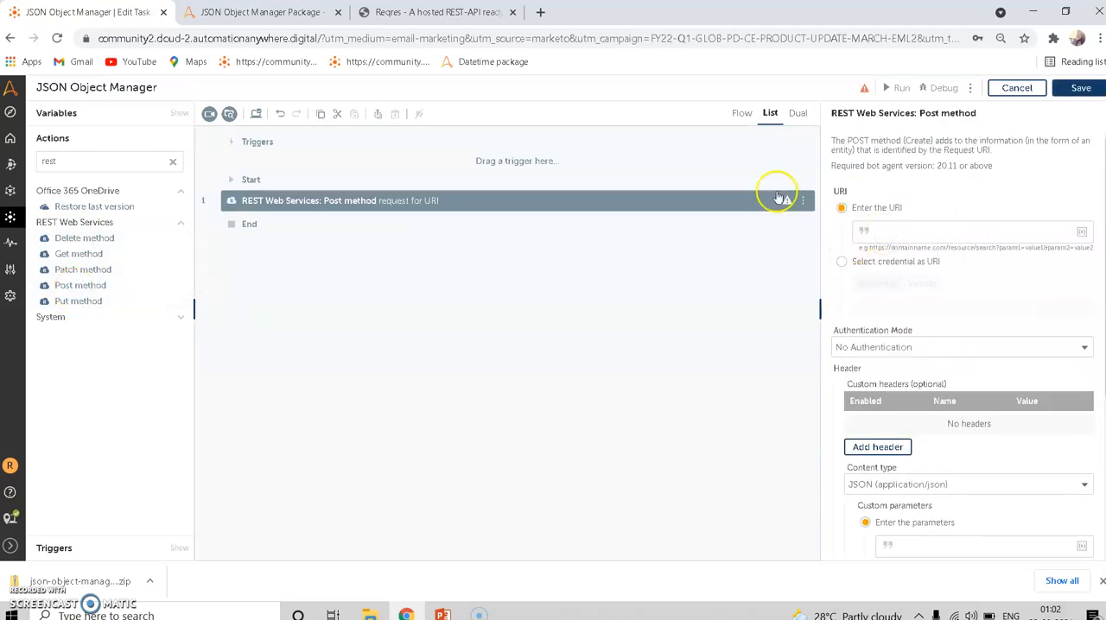
click(423, 11)
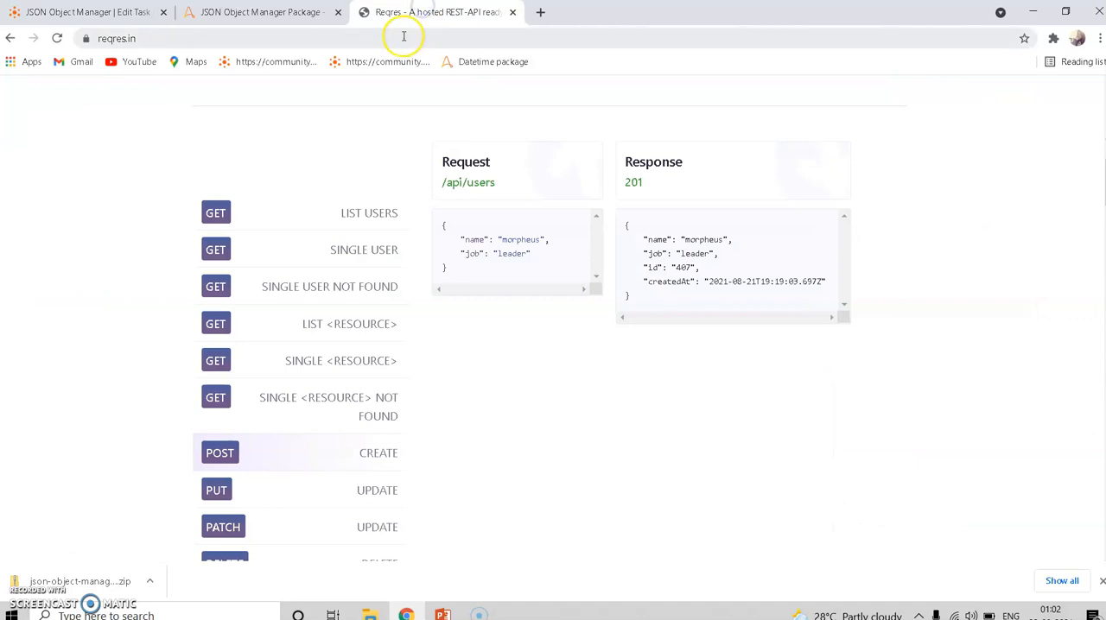
click(403, 37)
key(ctrl+c)
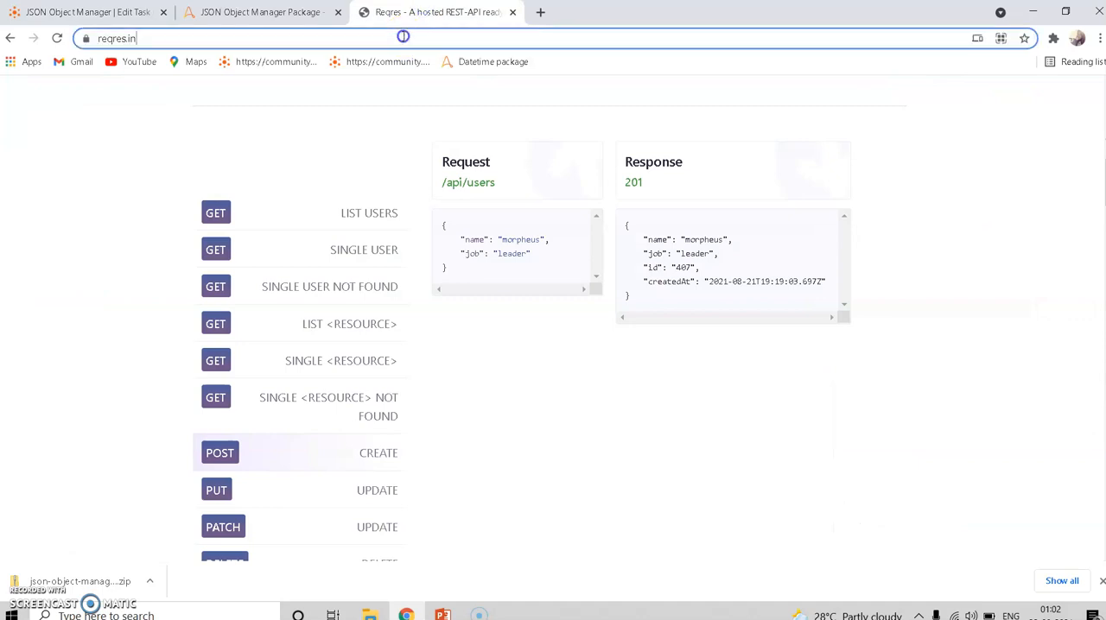
click(121, 12)
key(ctrl+v)
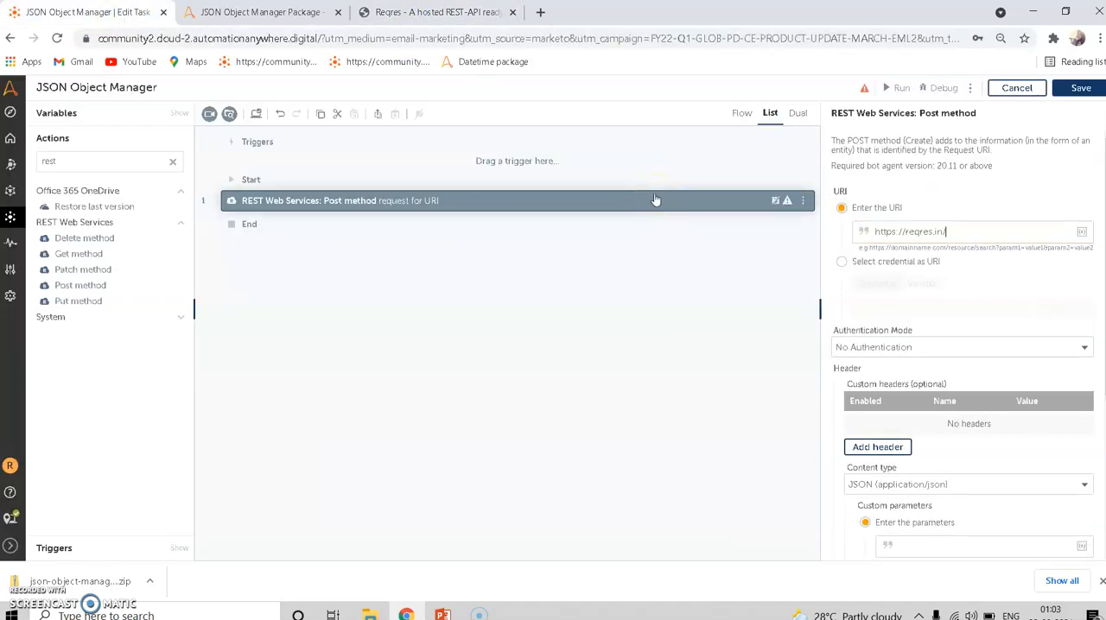
click(432, 12)
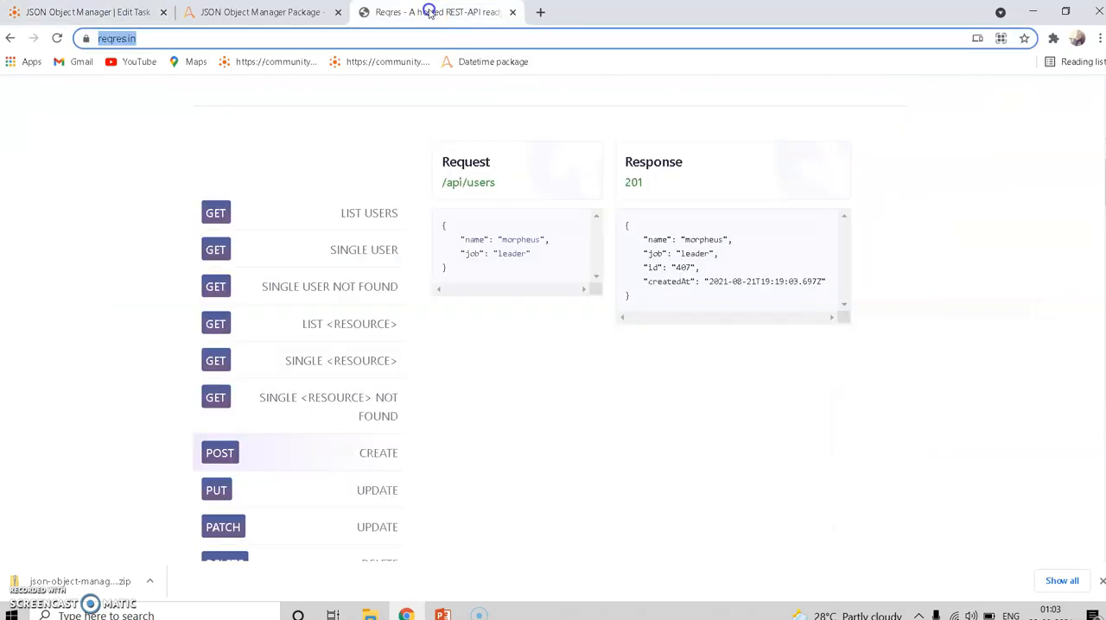
click(228, 456)
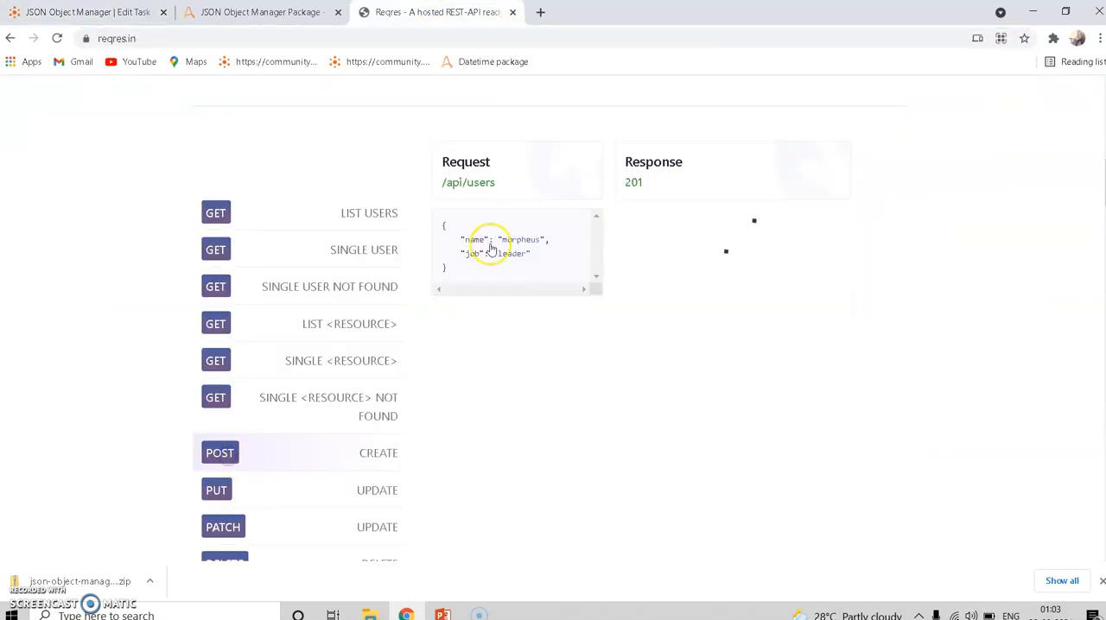
click(503, 189)
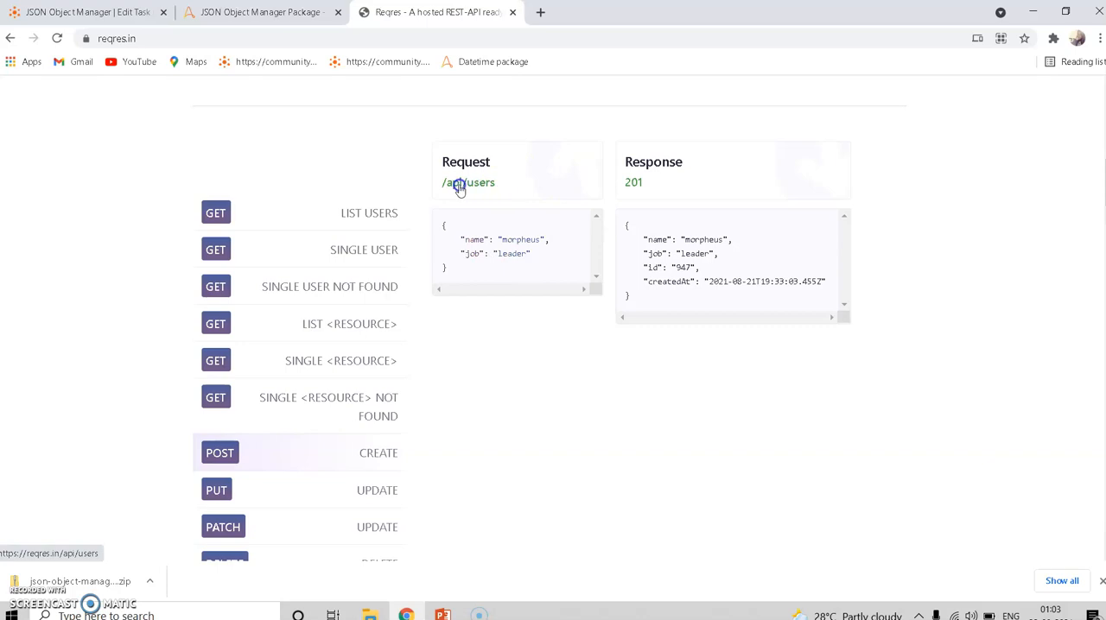
drag(441, 184, 496, 183)
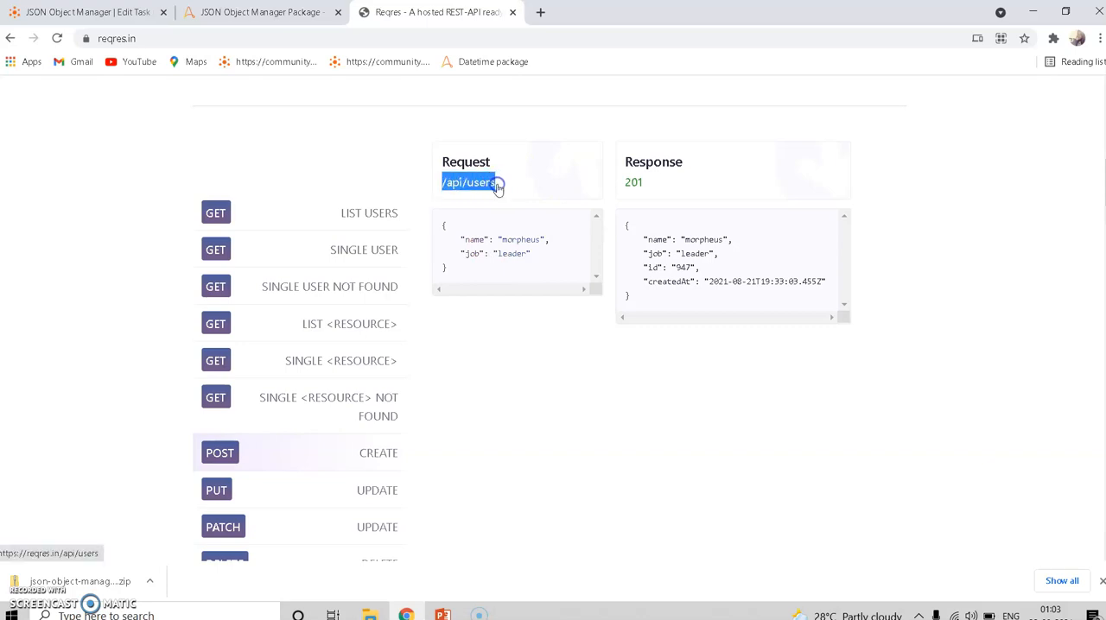
click(135, 12)
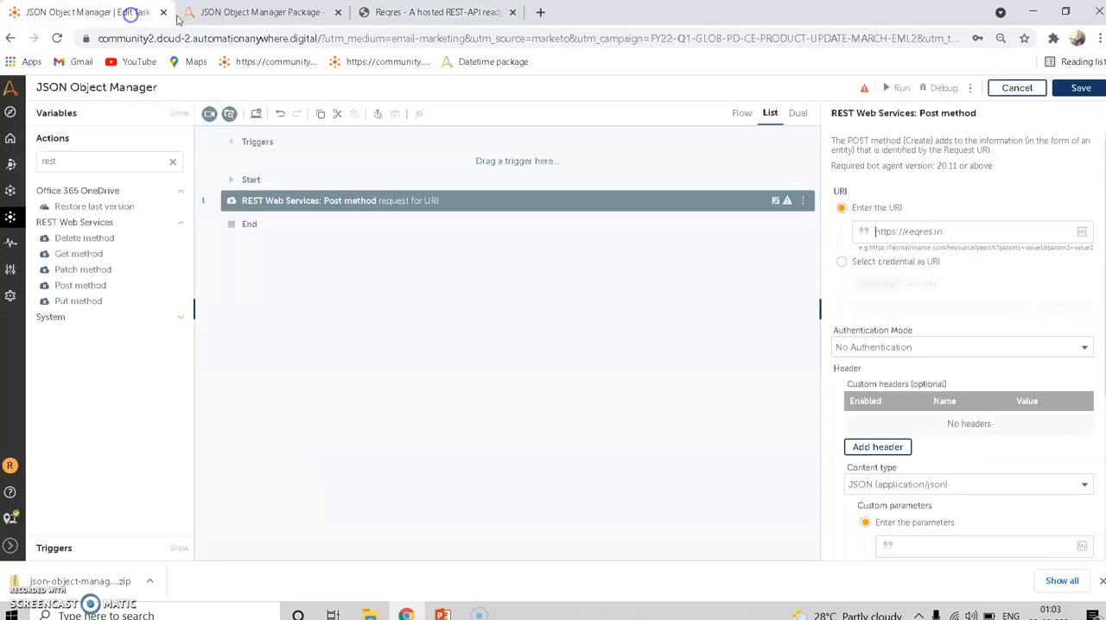
click(965, 231)
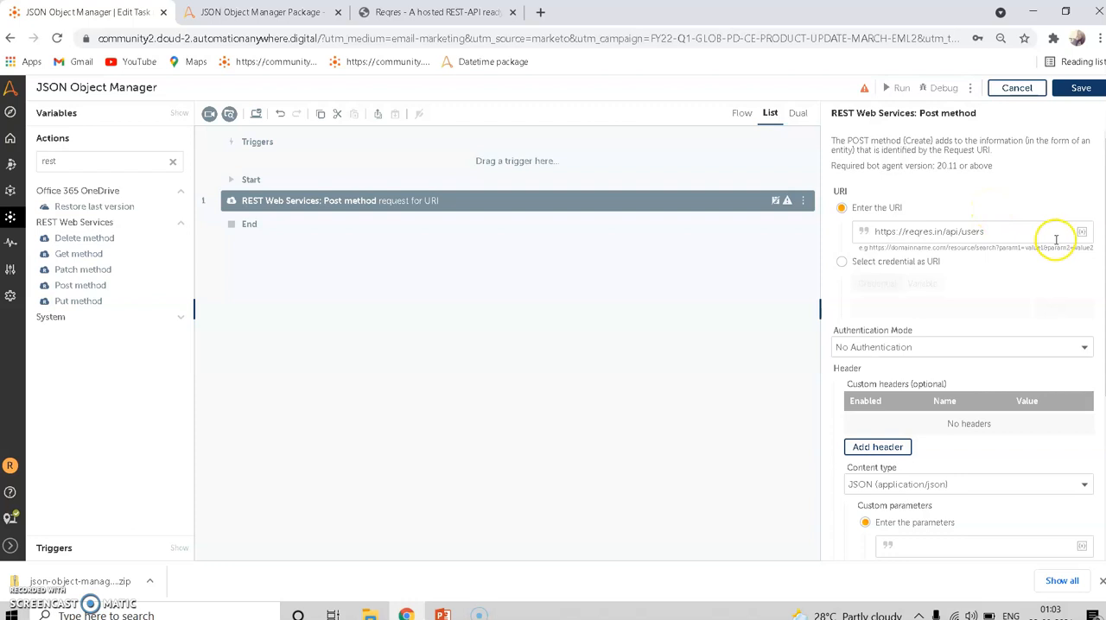
- Copy the Create request's JSON body with name "morpheus" and job "leader" from Reqres into the Post method's custom parameters
scroll(963, 346, down, 5)
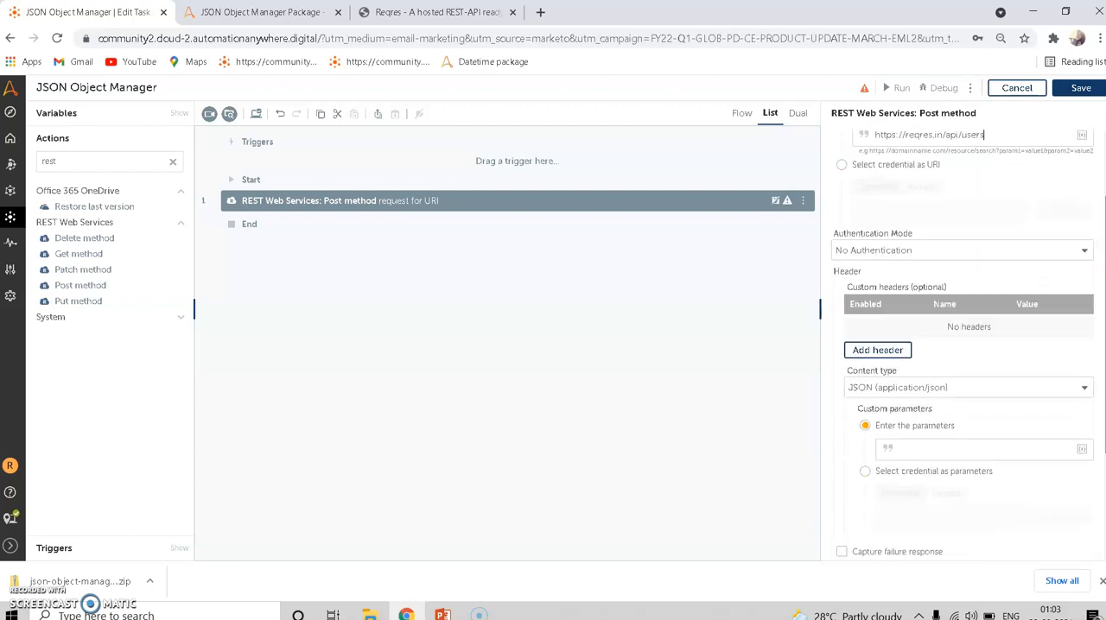
drag(1104, 346, 1103, 354)
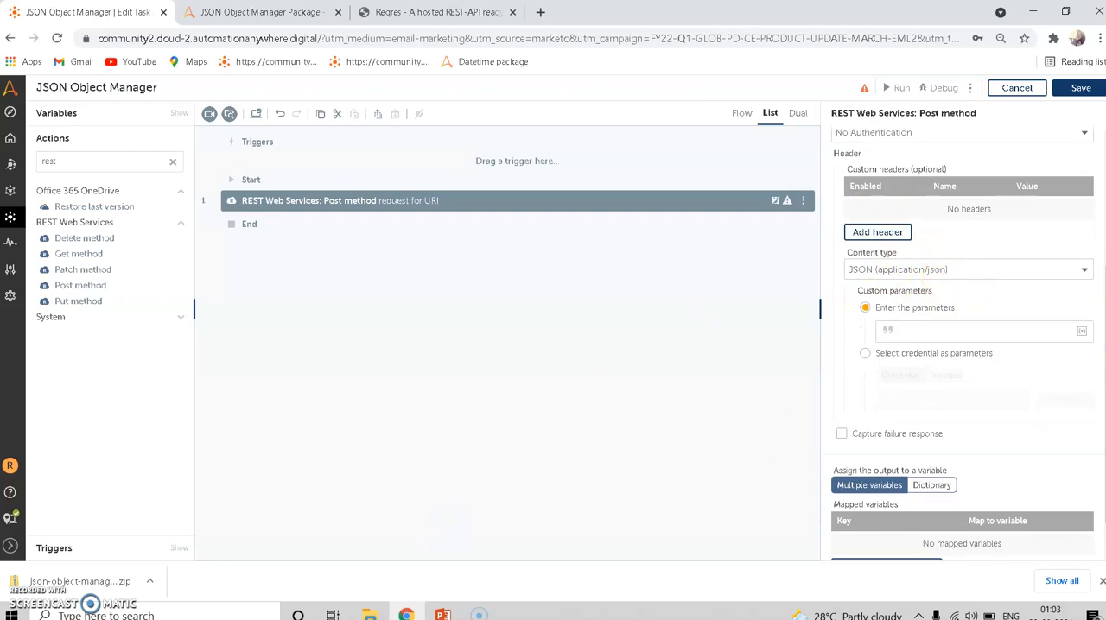
scroll(963, 346, down, 1)
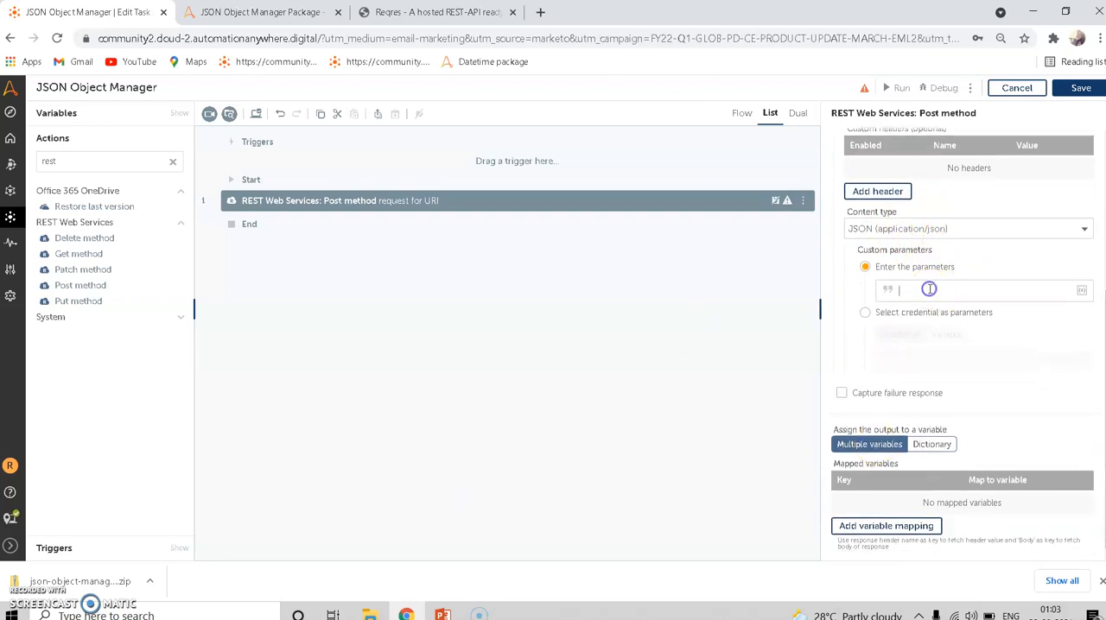
click(434, 17)
drag(459, 268, 439, 232)
key(ctrl+c)
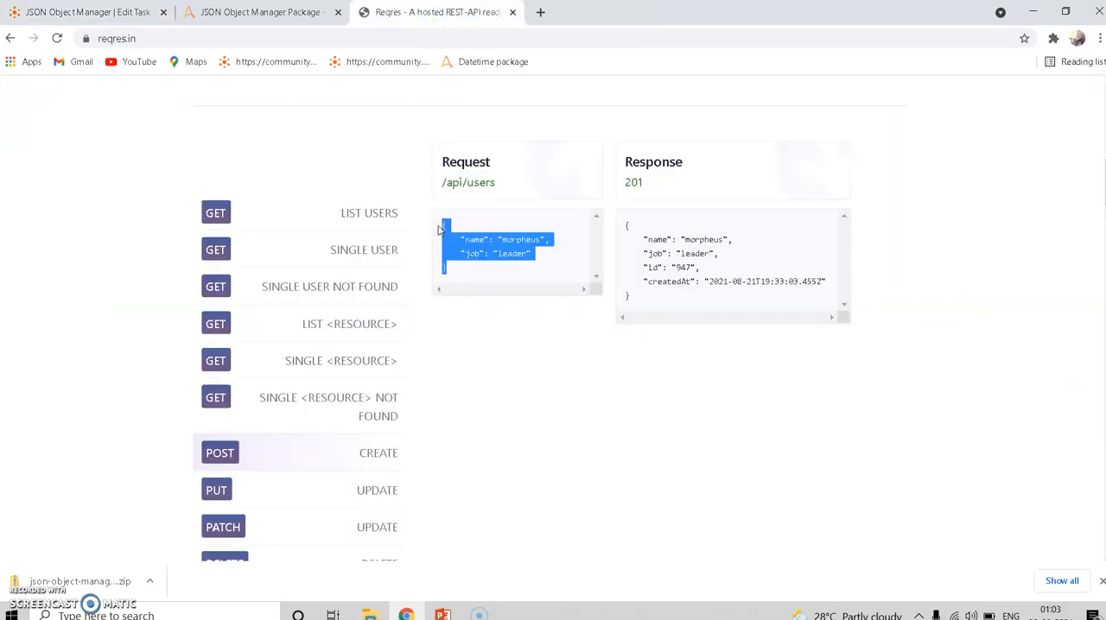
click(109, 11)
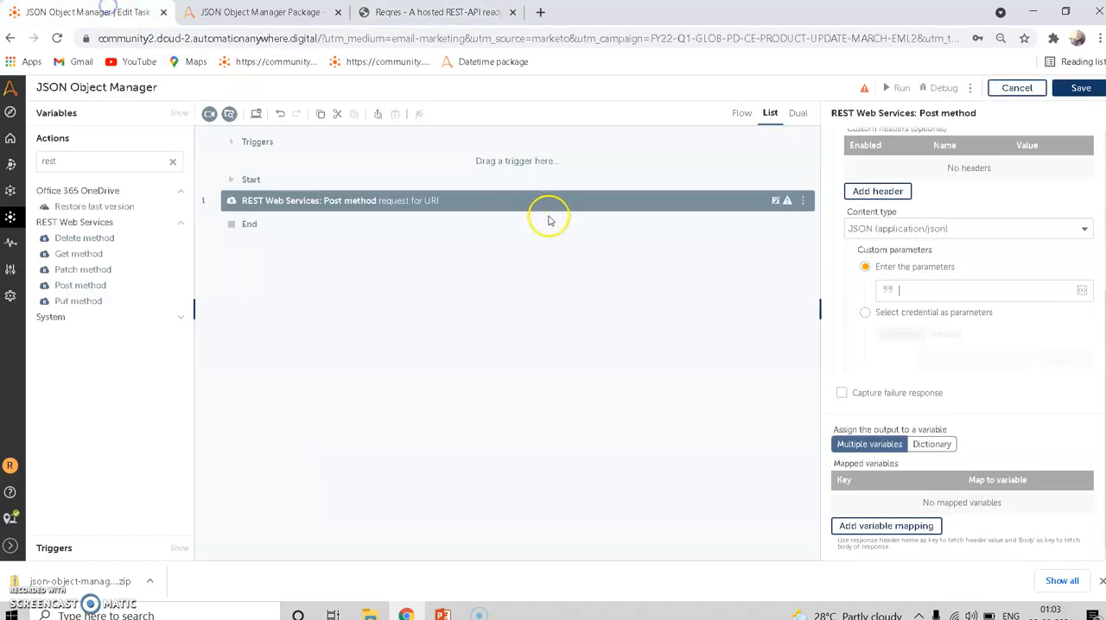
key(ctrl+v)
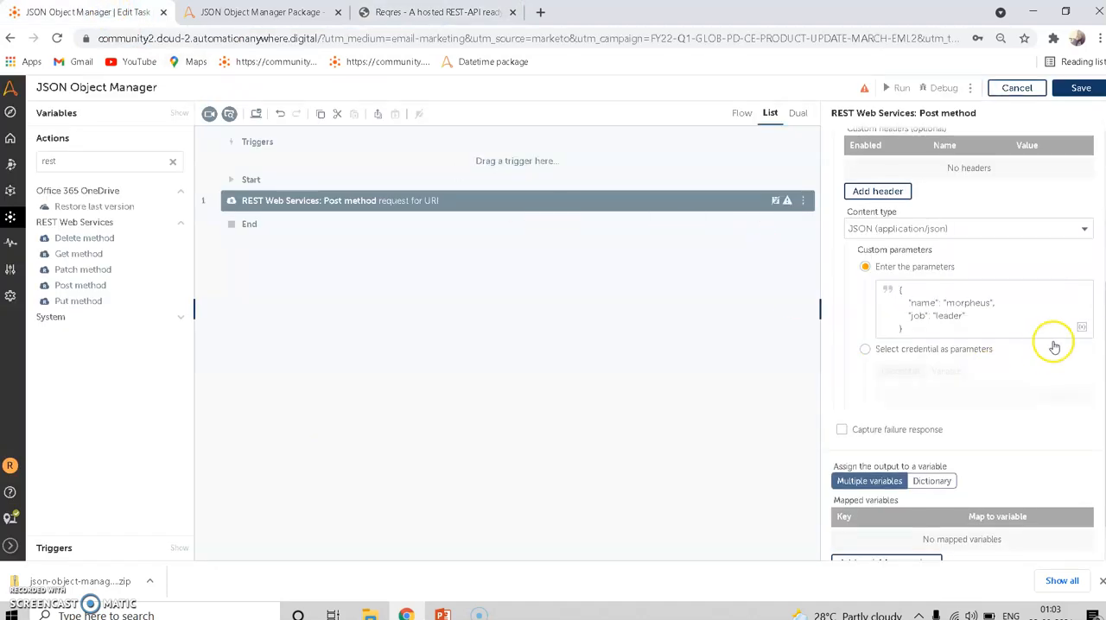
- Assign the Post method's output to a new String dictionary variable named dDict
click(942, 480)
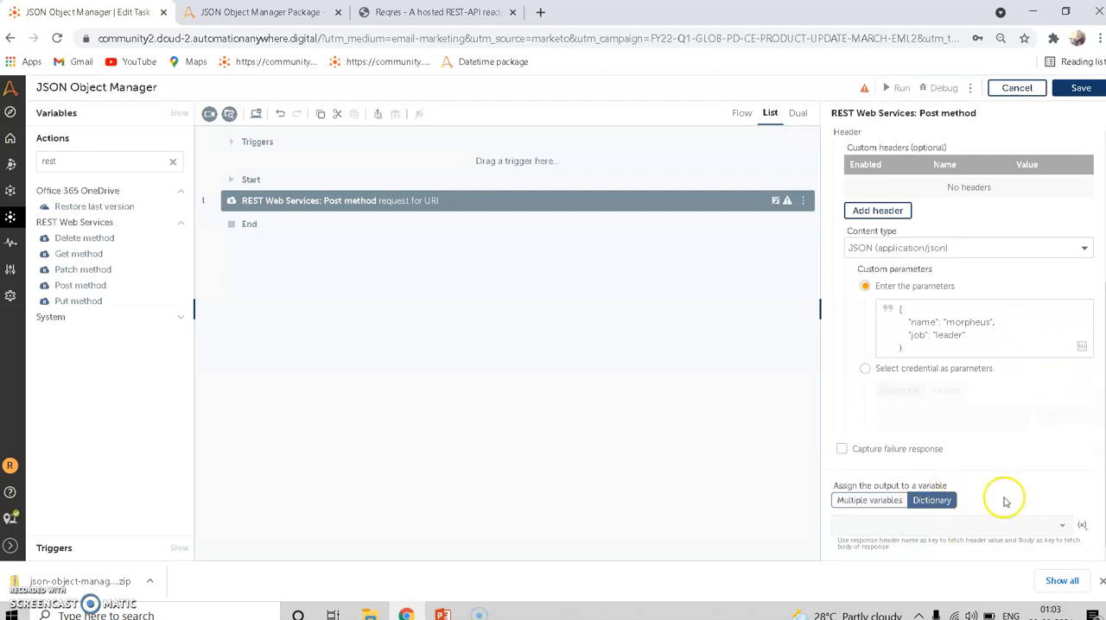
click(1082, 526)
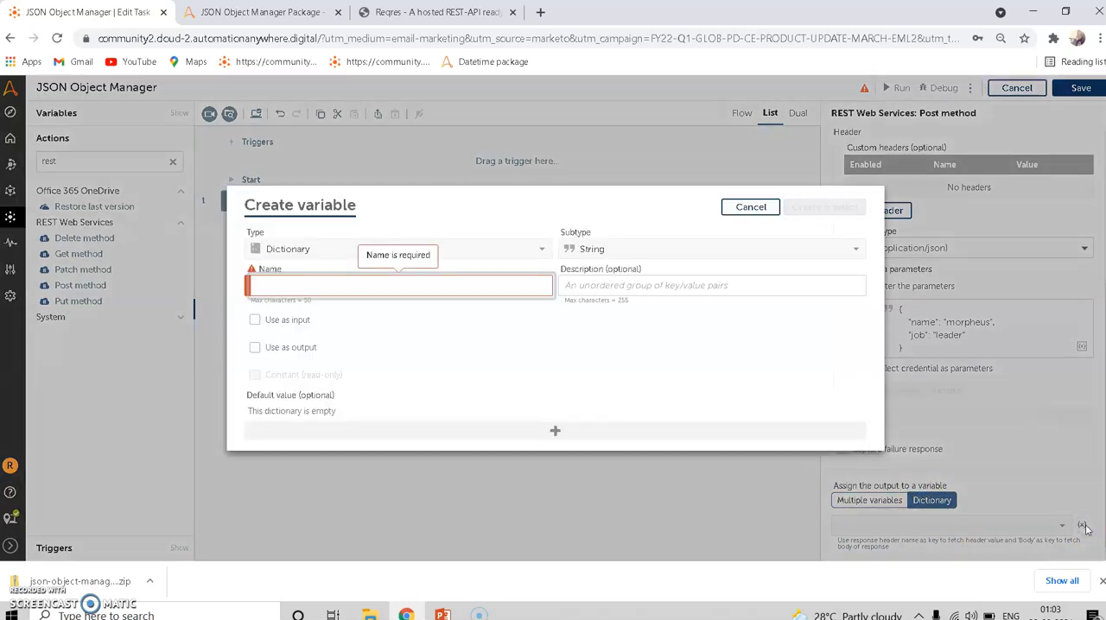
text(dDict)
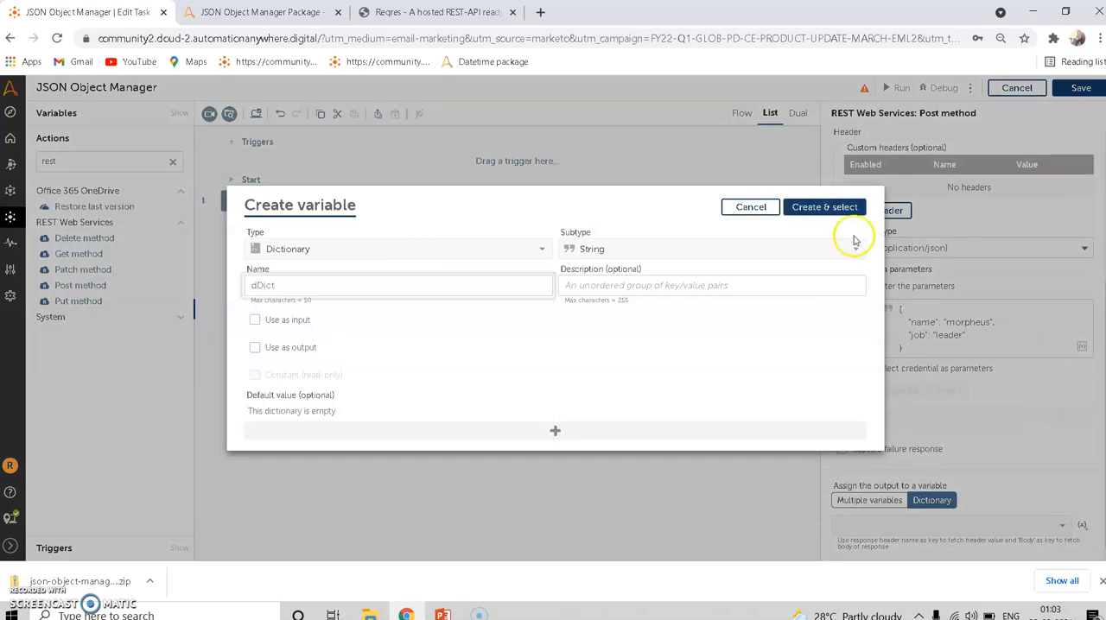
click(828, 208)
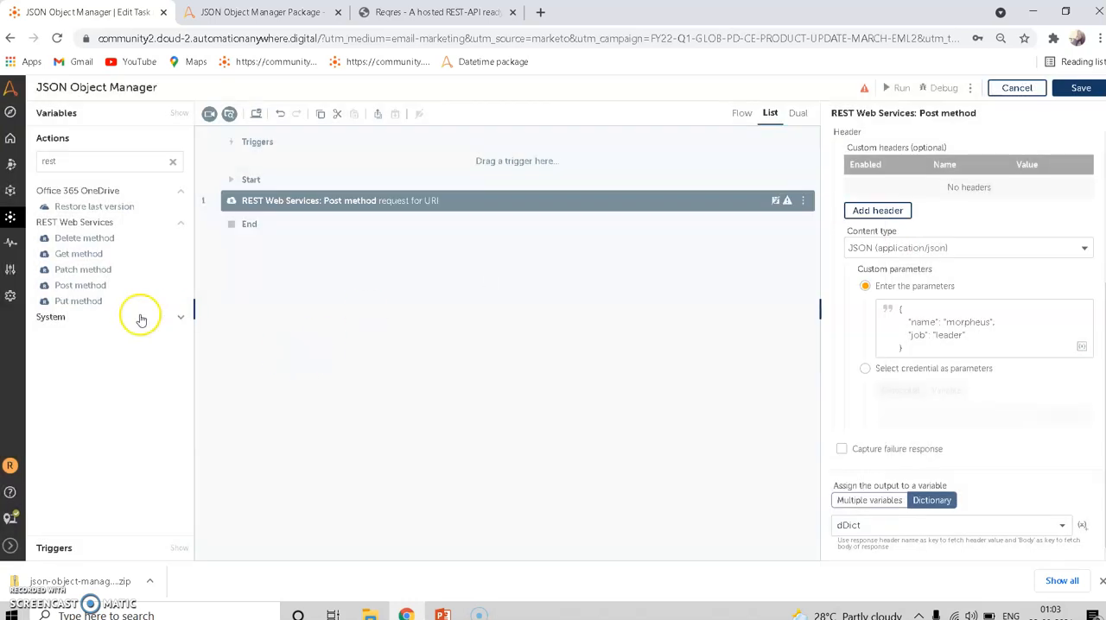
- Search the actions for "json" and add JSON Object Manager's Initialize action after the Post method
double_click(143, 160)
text(json)
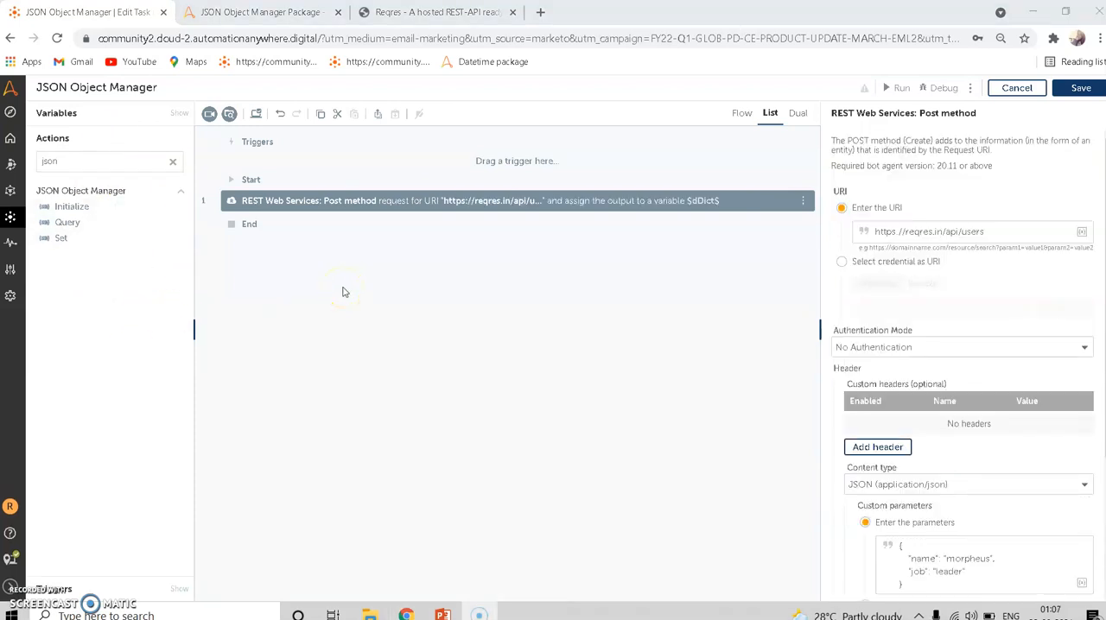
drag(74, 207, 241, 214)
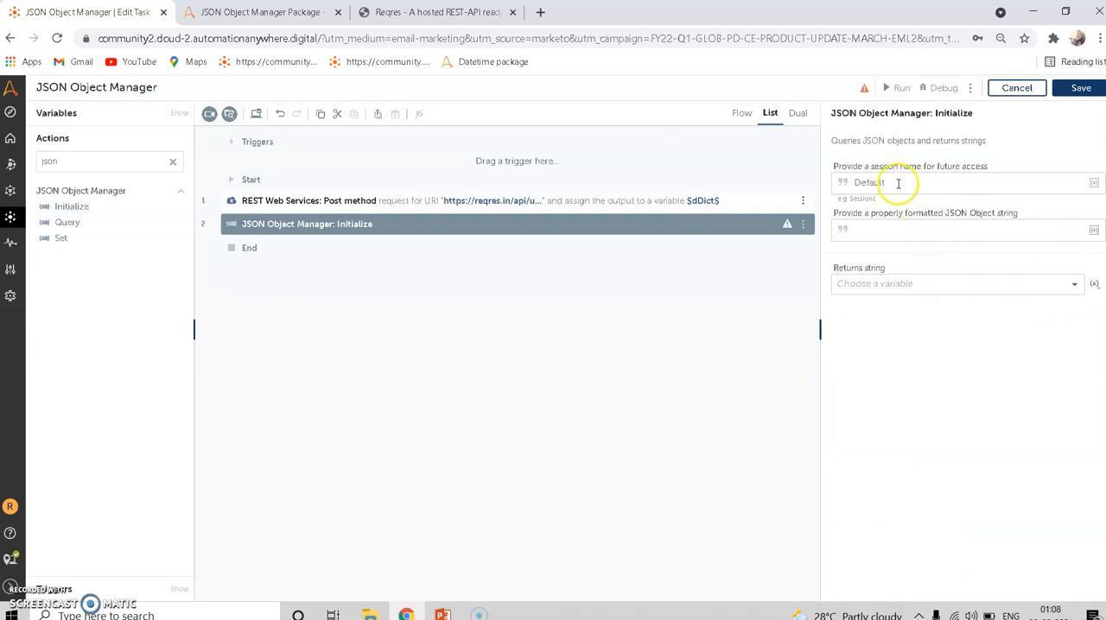
- Review the Initialize action's session name and JSON Object string fields, and check the Post method's output variable assignment
drag(878, 182, 851, 182)
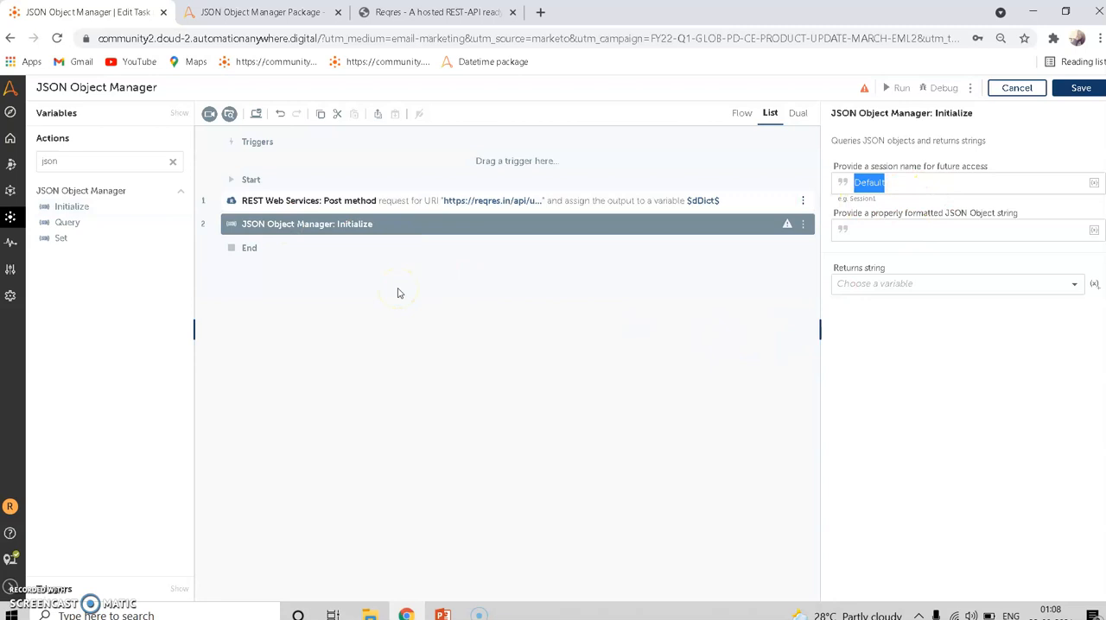
click(890, 184)
click(858, 214)
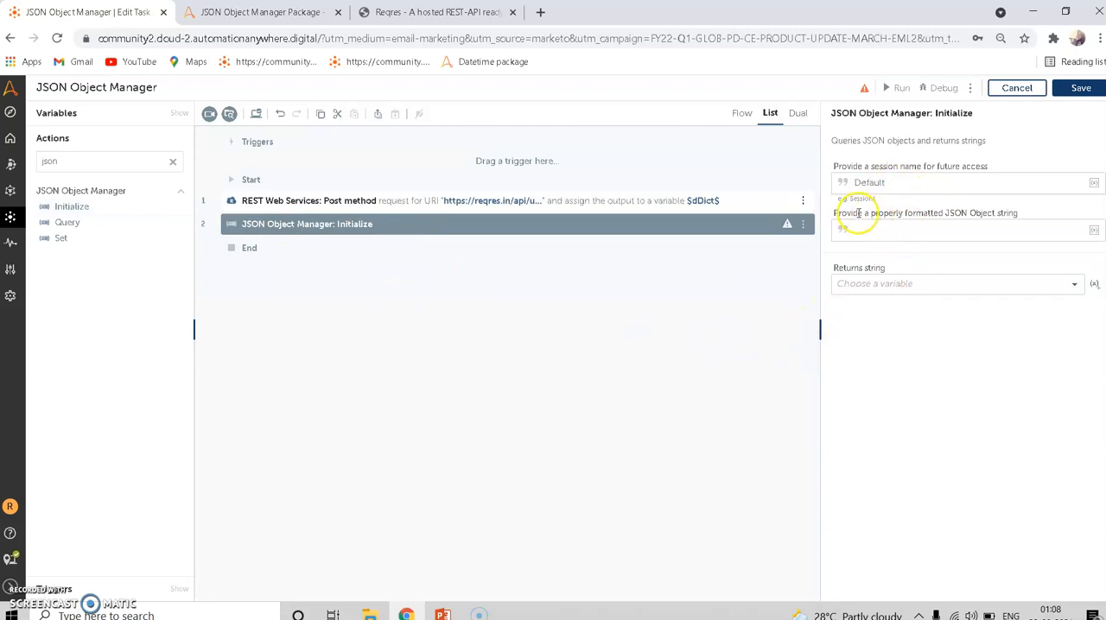
drag(888, 217, 948, 213)
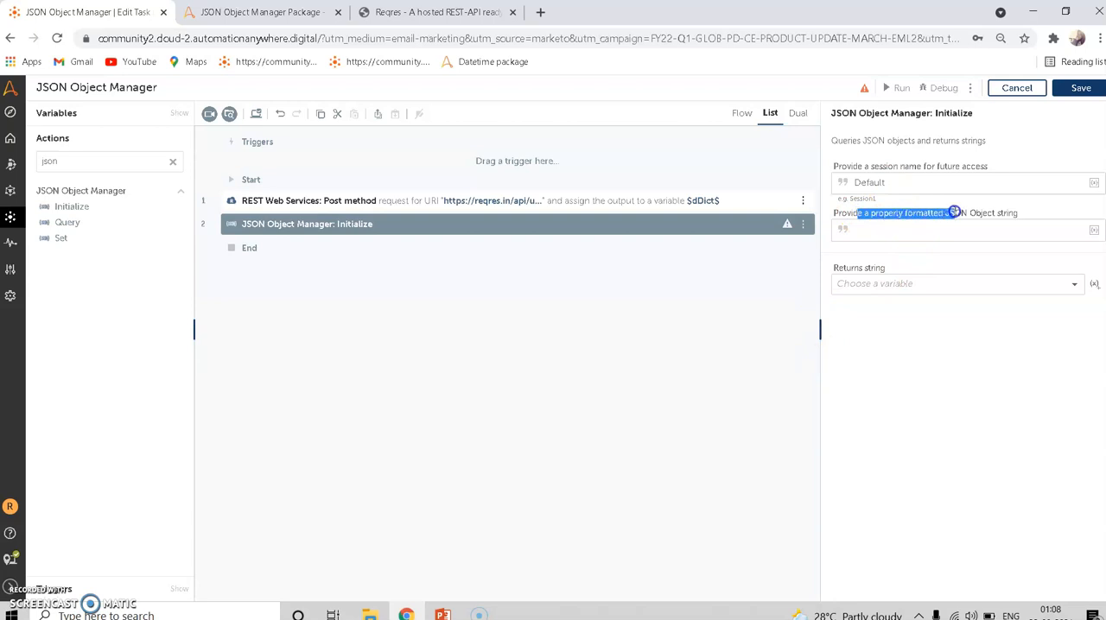
click(965, 226)
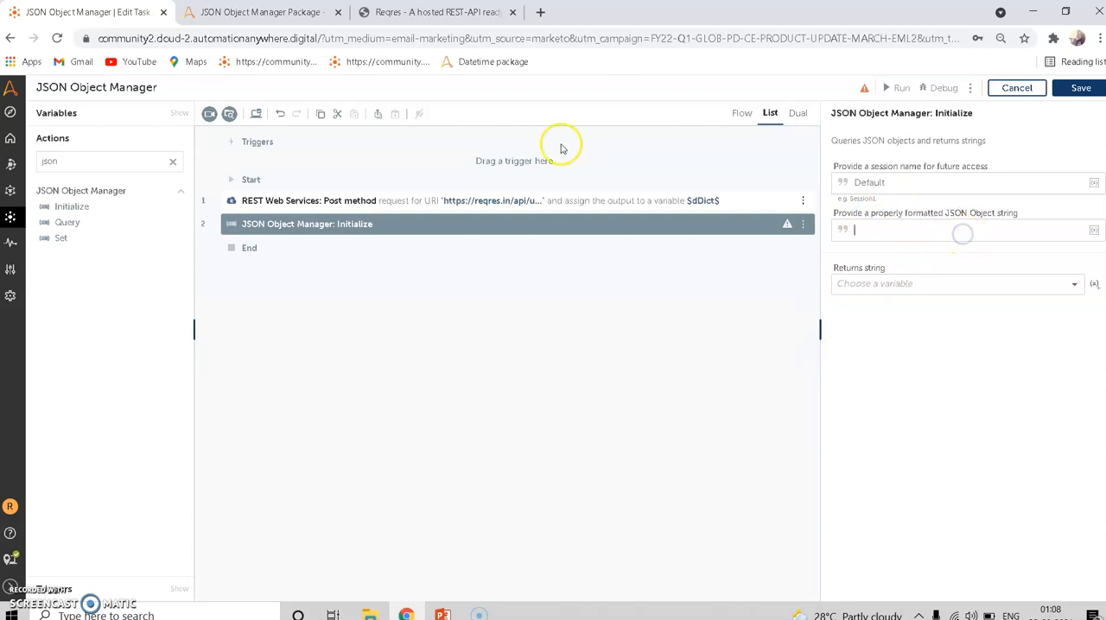
click(531, 205)
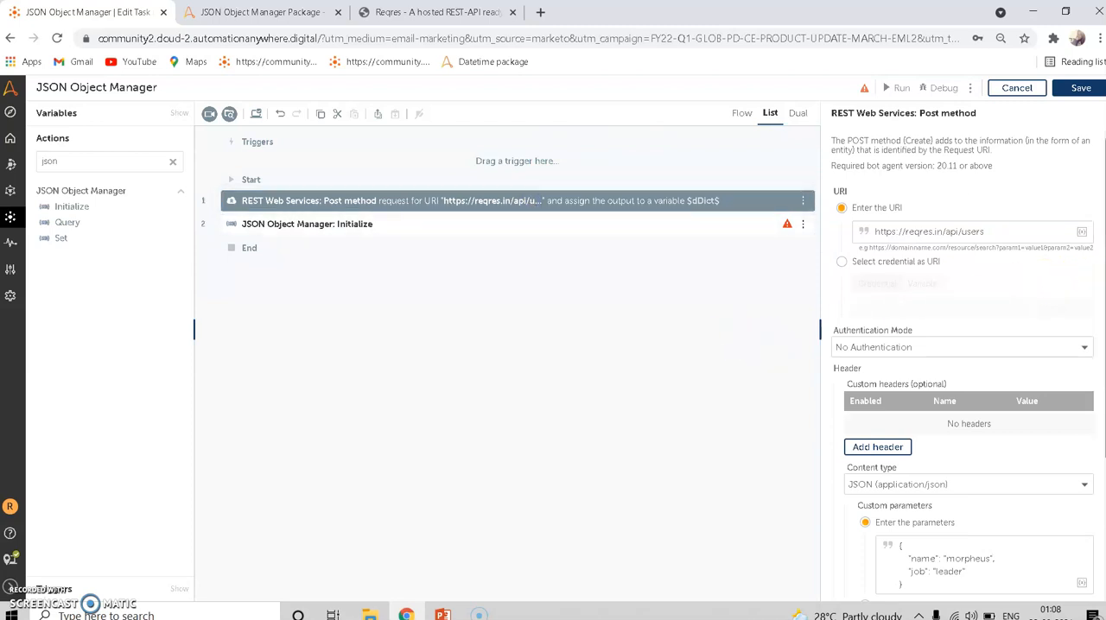
scroll(1037, 474, down, 3)
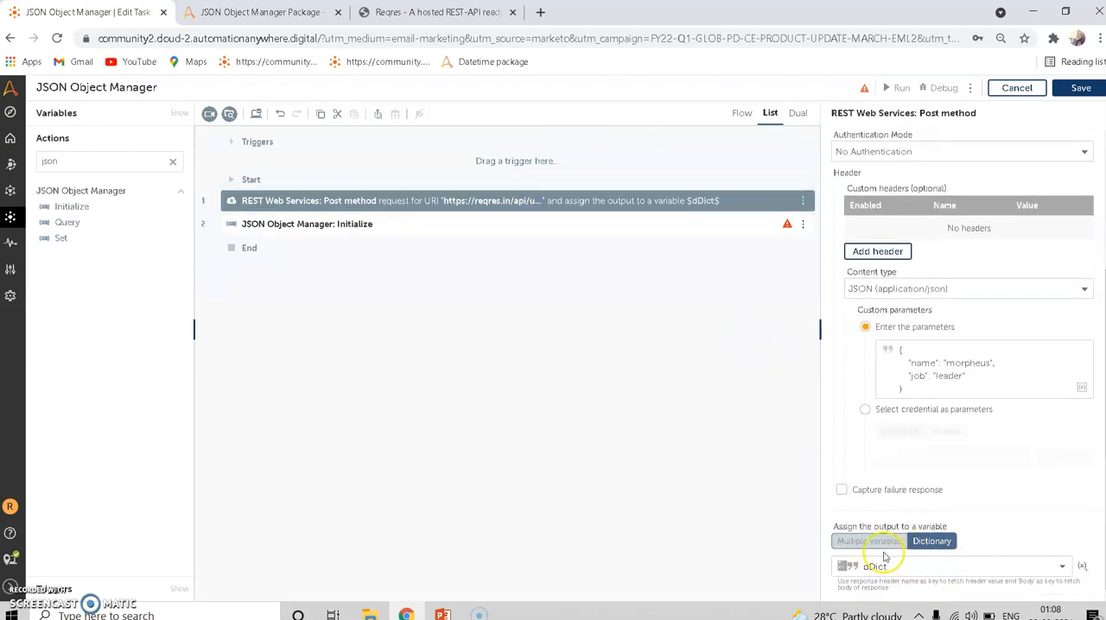
- Set the Initialize action's JSON Object string to the dDict variable with dictionary key Body
click(478, 226)
click(994, 229)
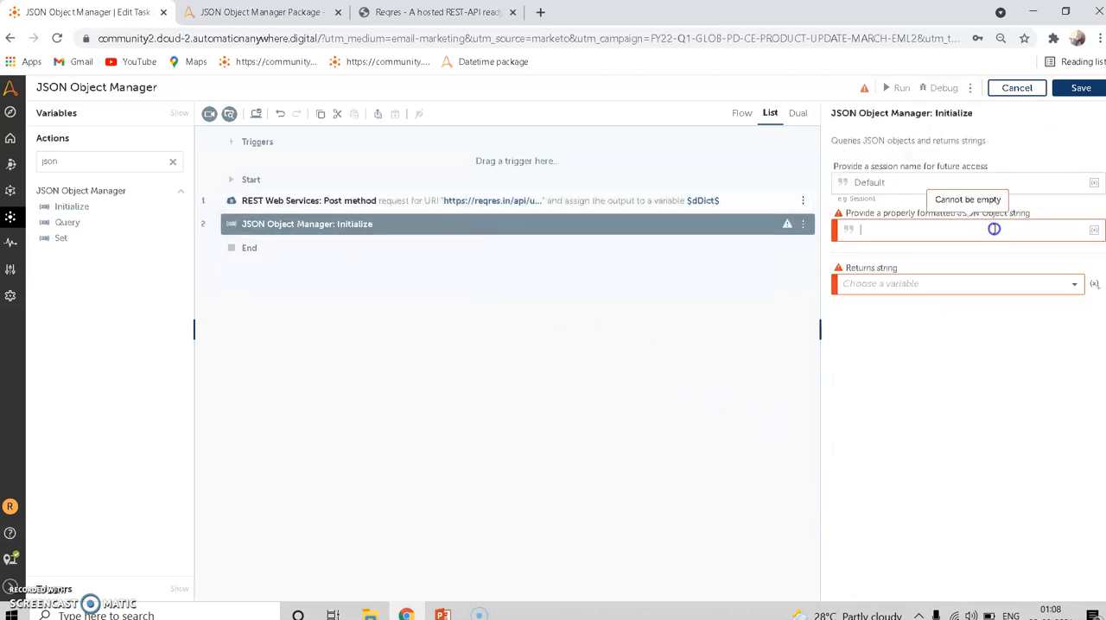
click(1094, 230)
click(609, 337)
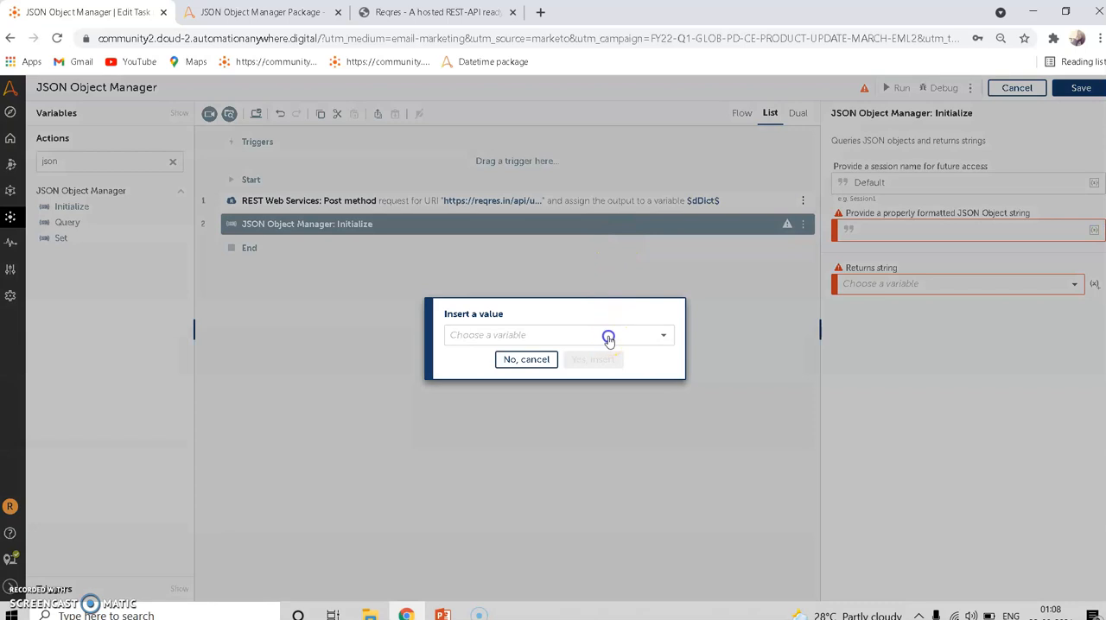
click(508, 431)
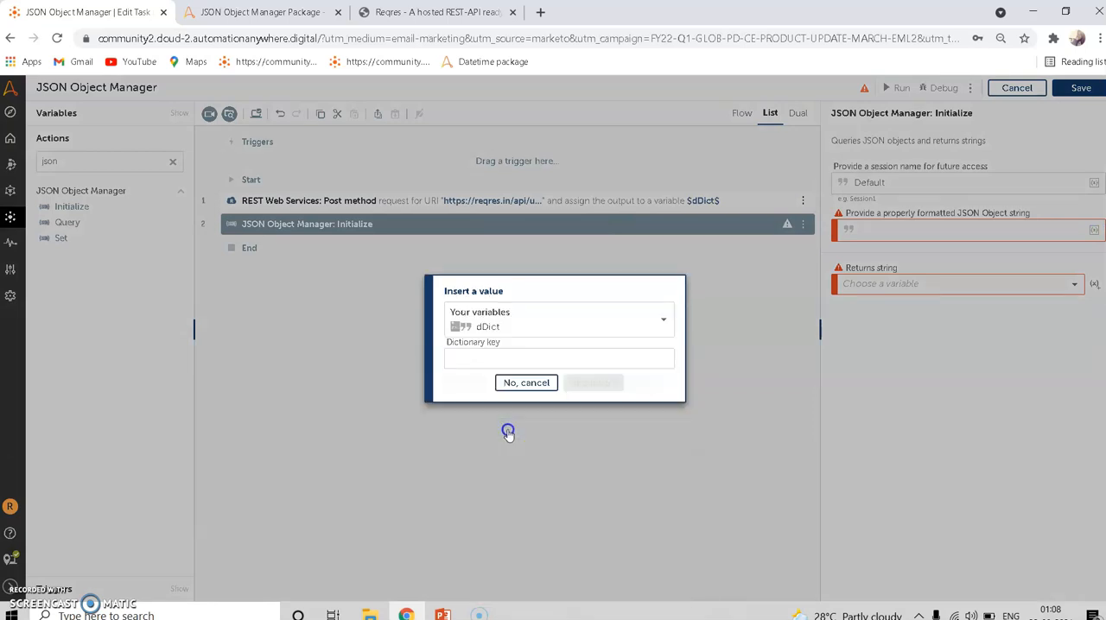
click(506, 360)
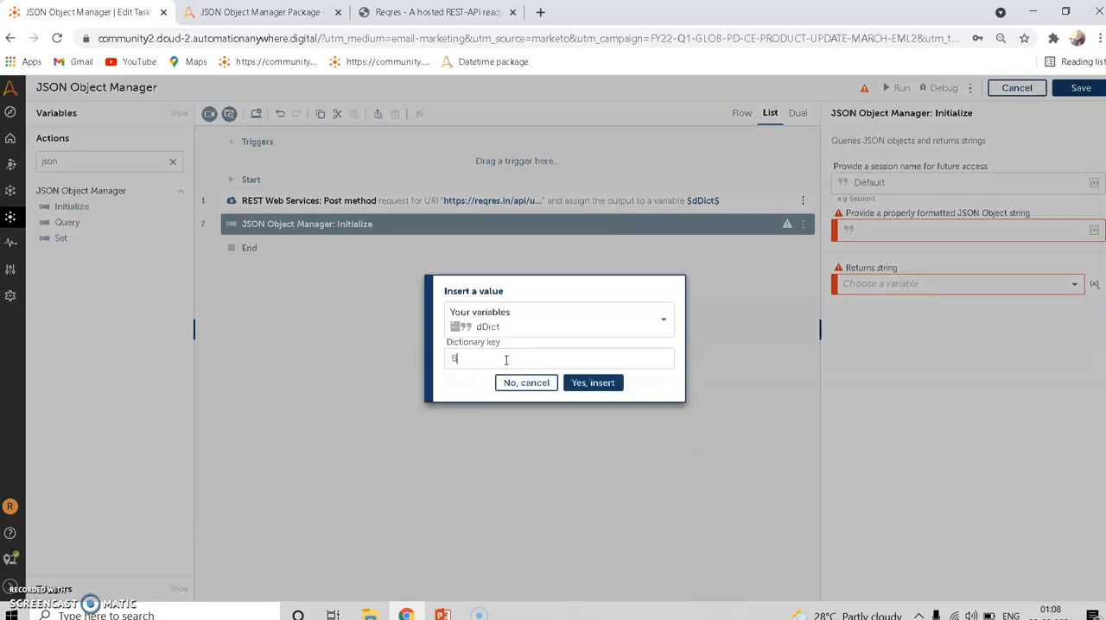
click(580, 383)
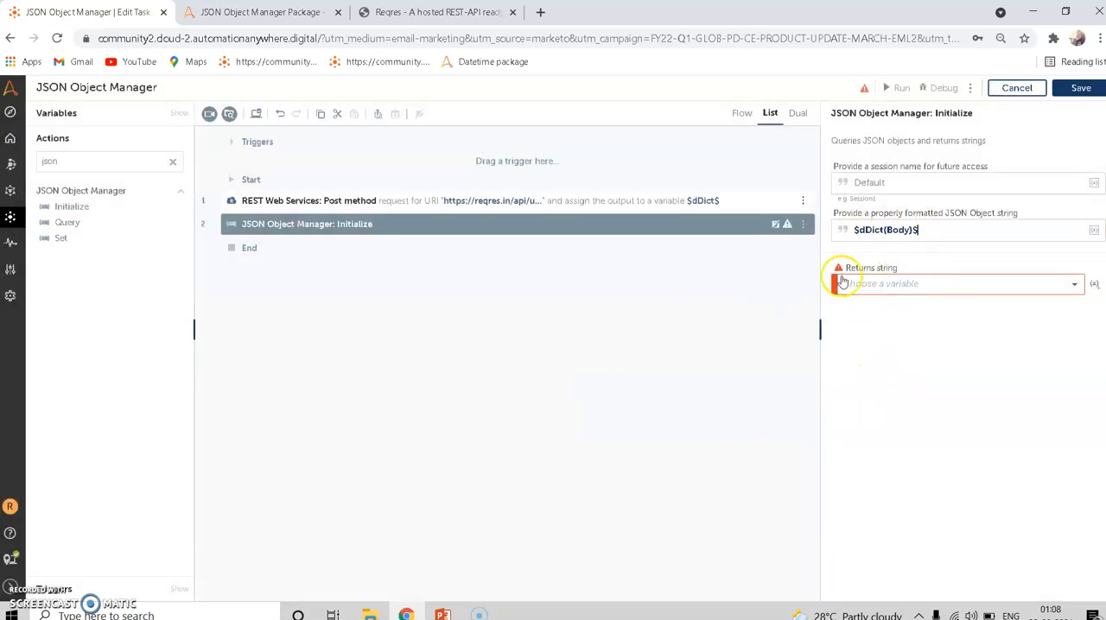
- Create a String variable named sOutput and assign the Initialize action's returned string to it
click(1095, 286)
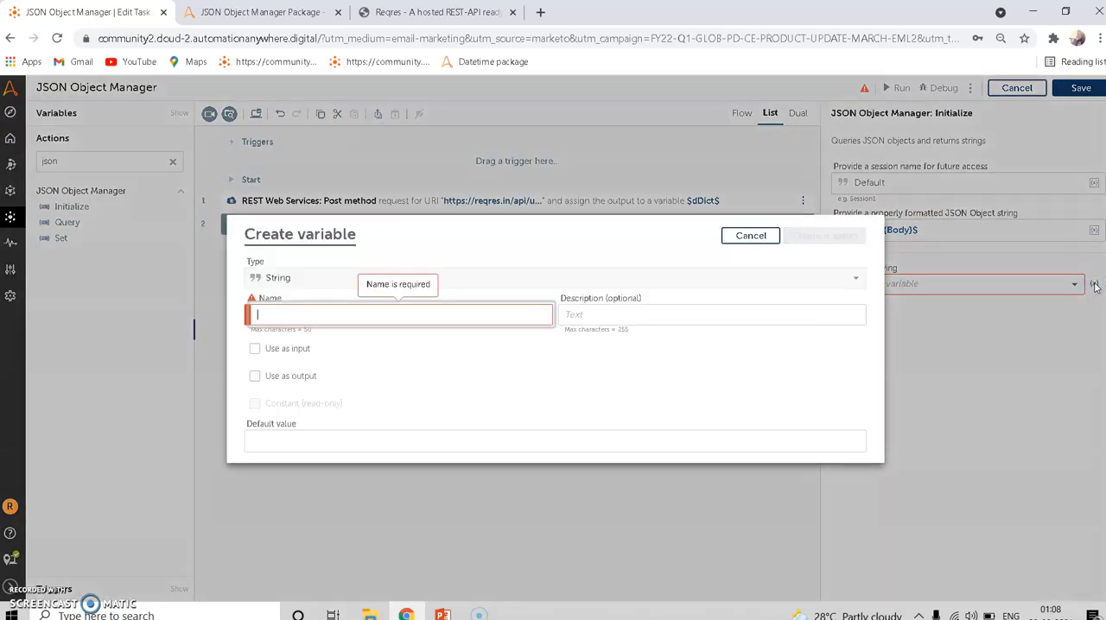
text(SOuput)
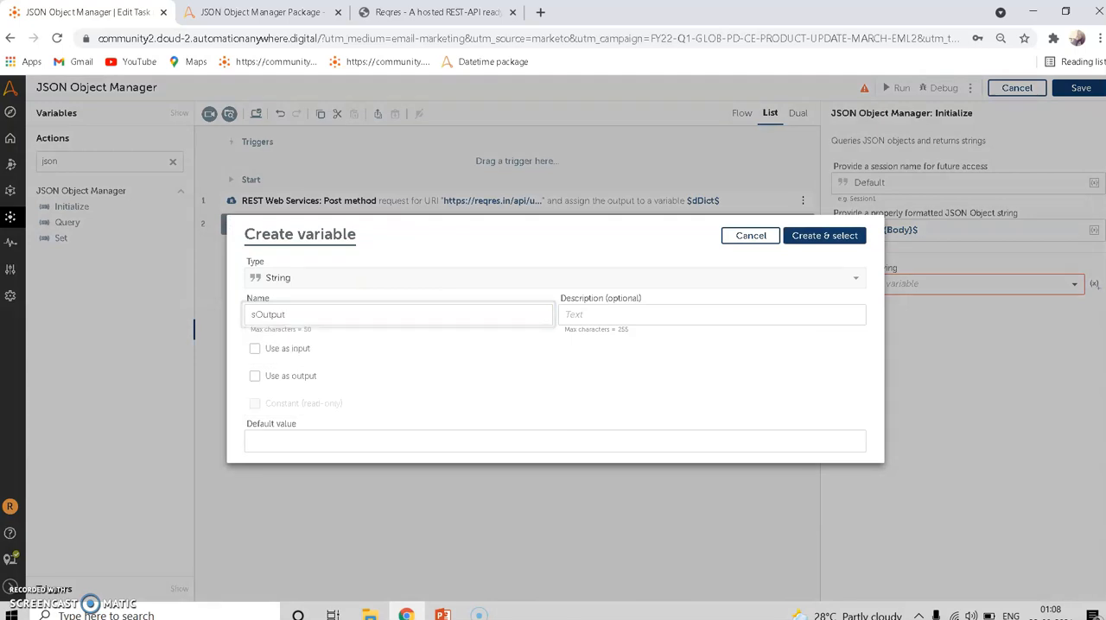
click(824, 235)
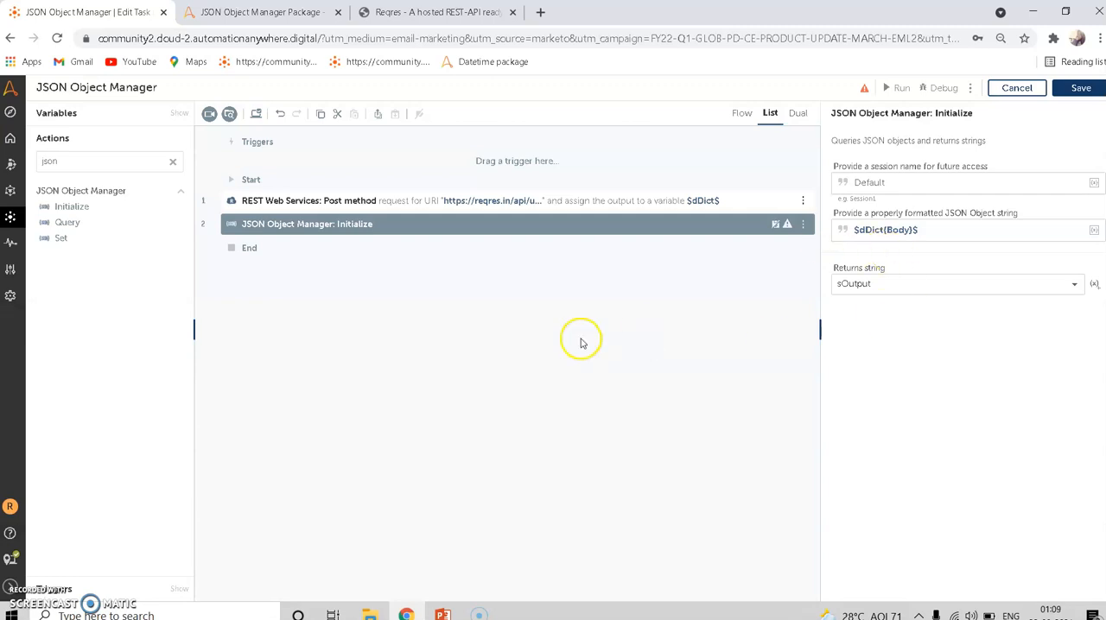
- Examine the Create request's JSON body on the Reqres page, including its name and job keys
click(436, 12)
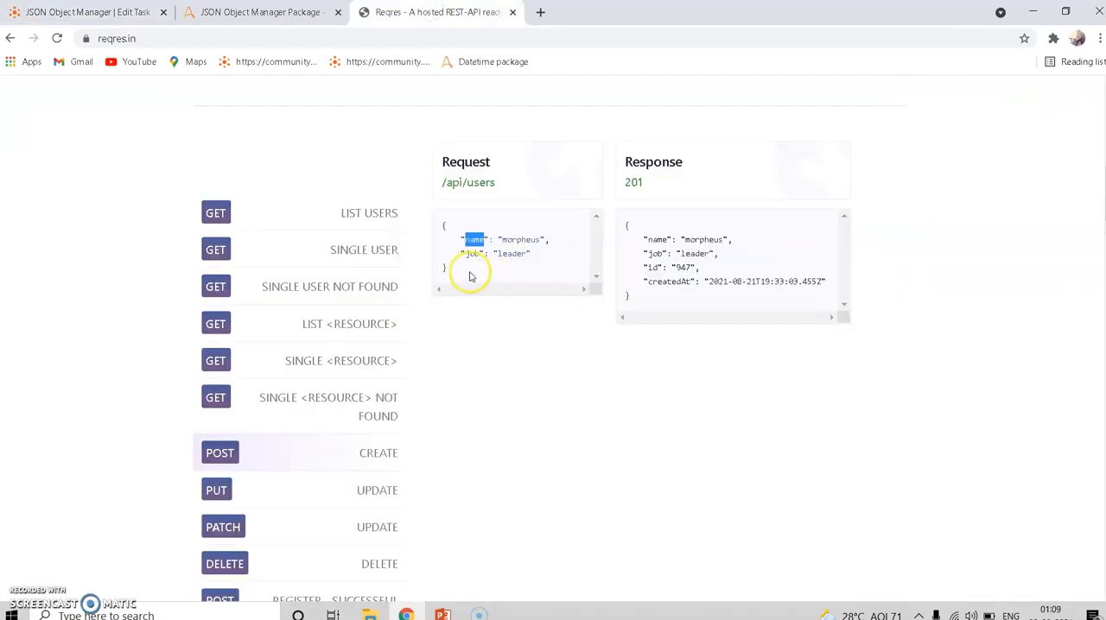
drag(470, 276, 450, 236)
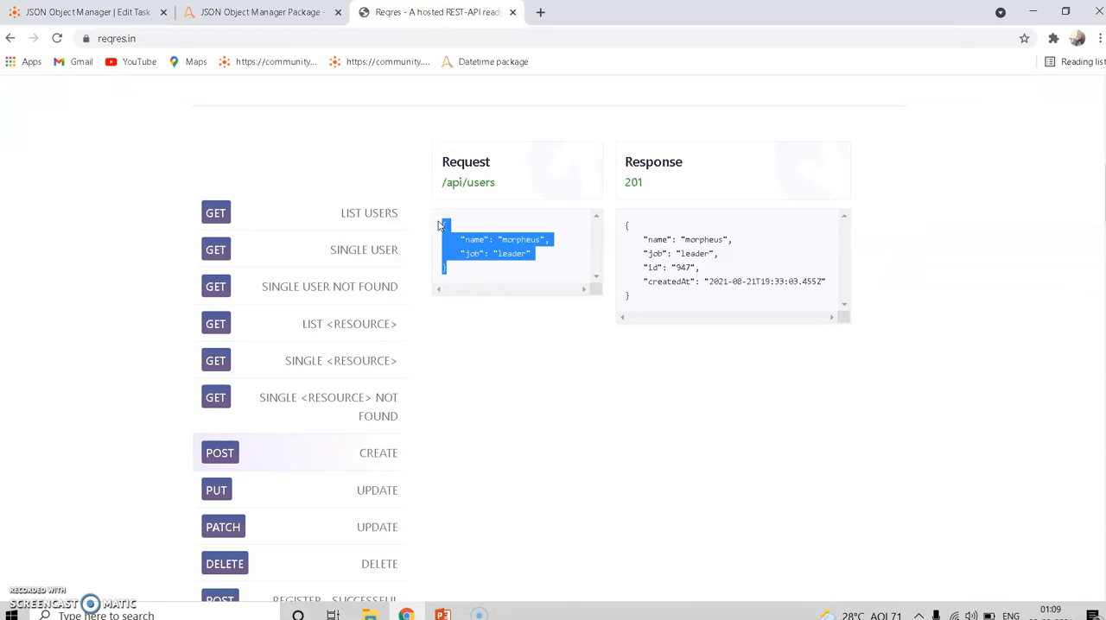
click(108, 11)
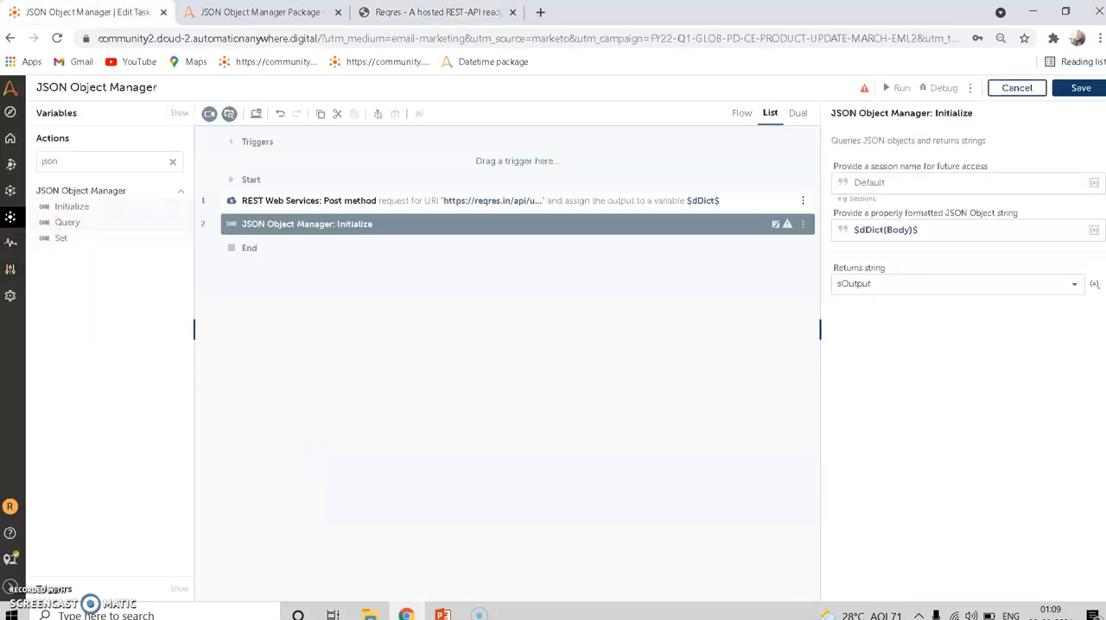
click(411, 10)
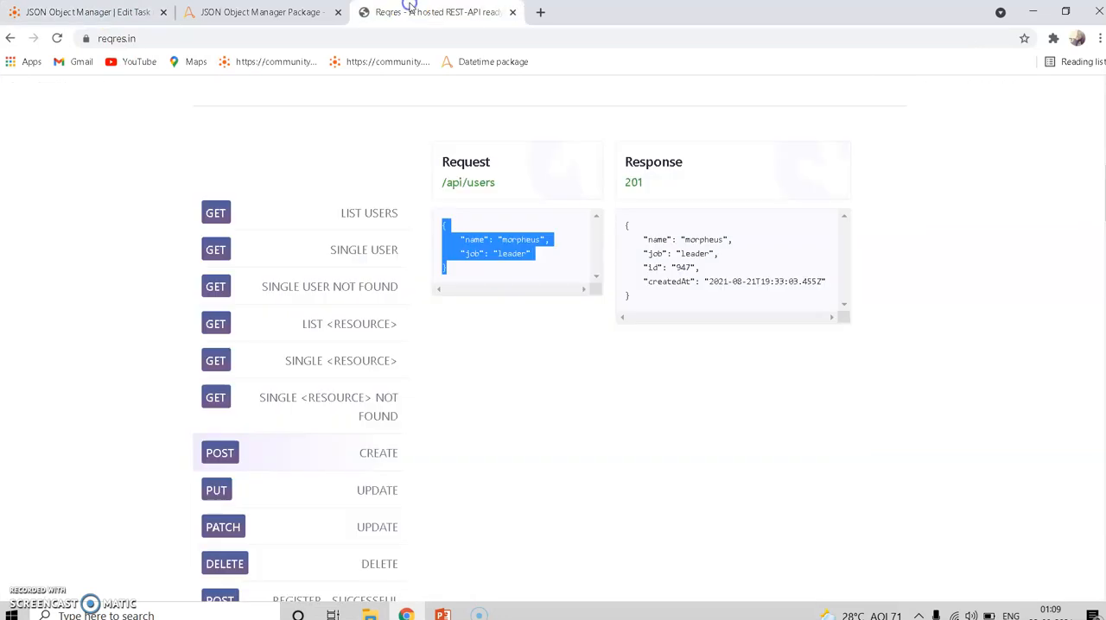
click(470, 248)
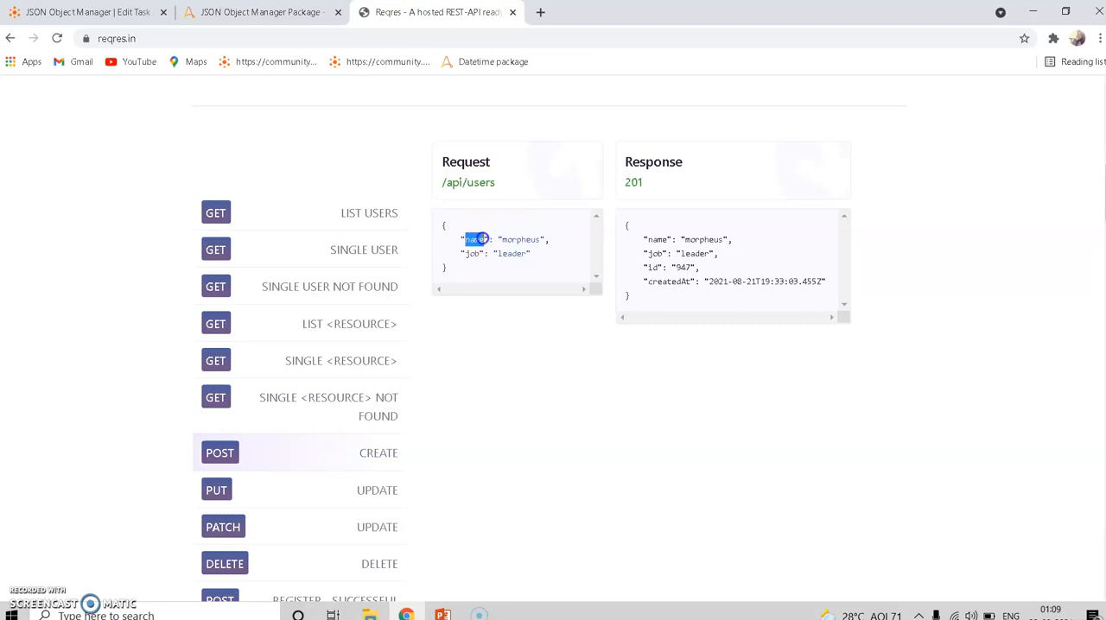
drag(451, 269, 446, 243)
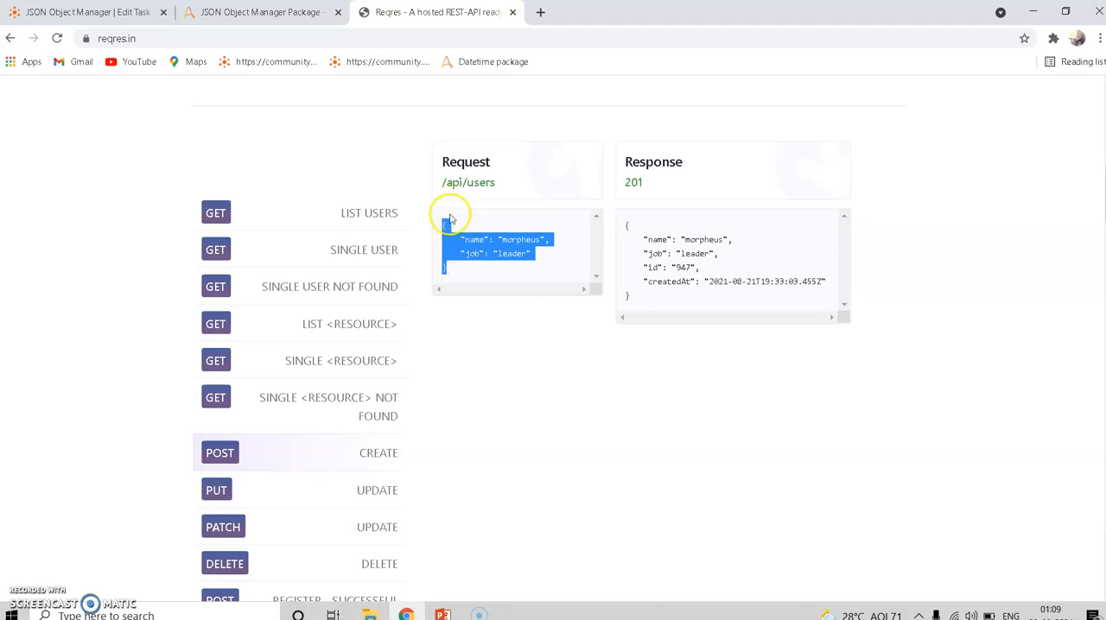
click(470, 249)
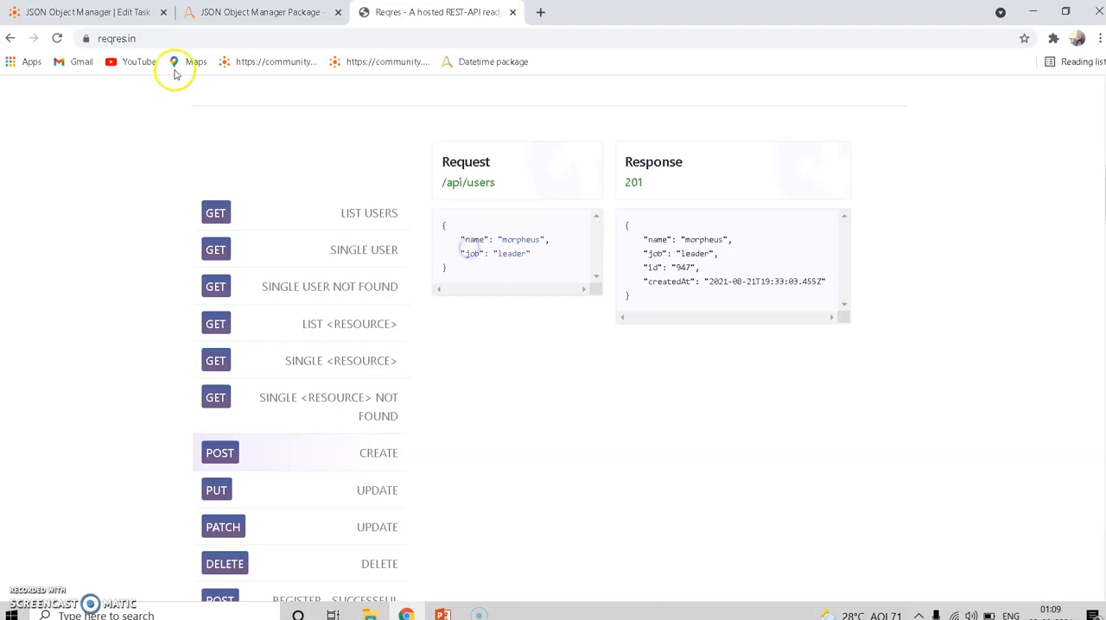
- Add JSON Object Manager's Query action after Initialize and set its JSON query string to the request's "name" key
click(102, 12)
drag(73, 225, 254, 242)
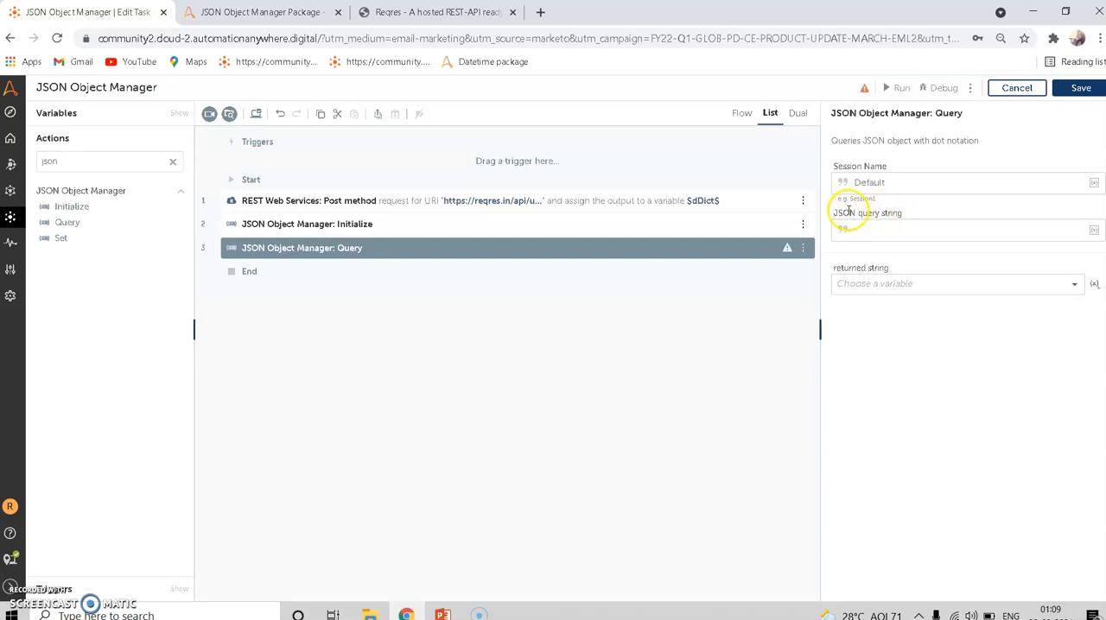
click(420, 11)
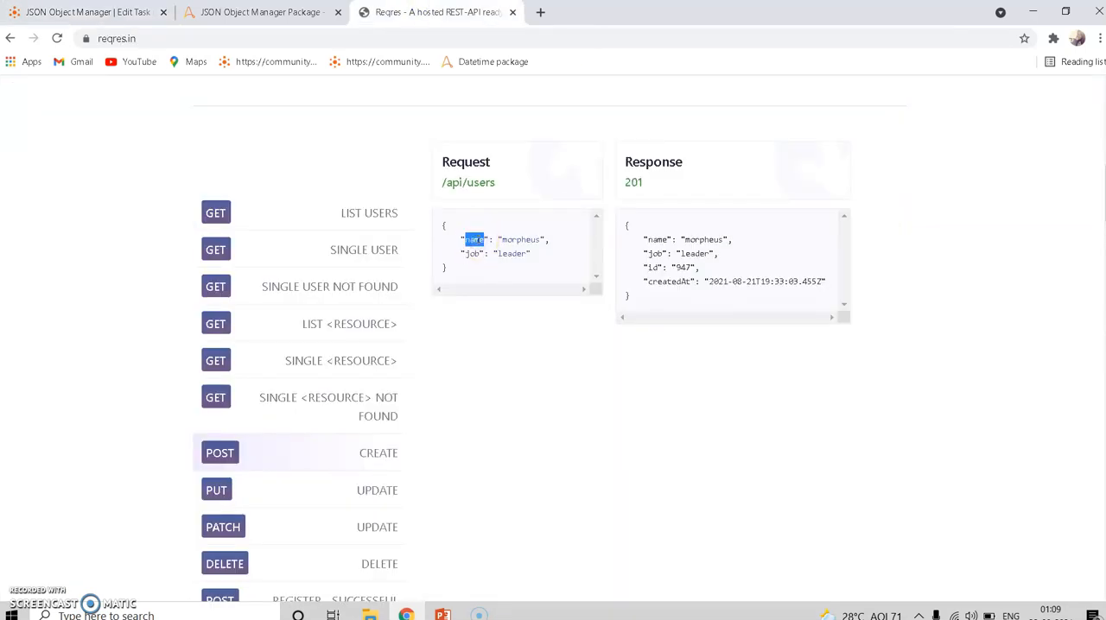
click(124, 11)
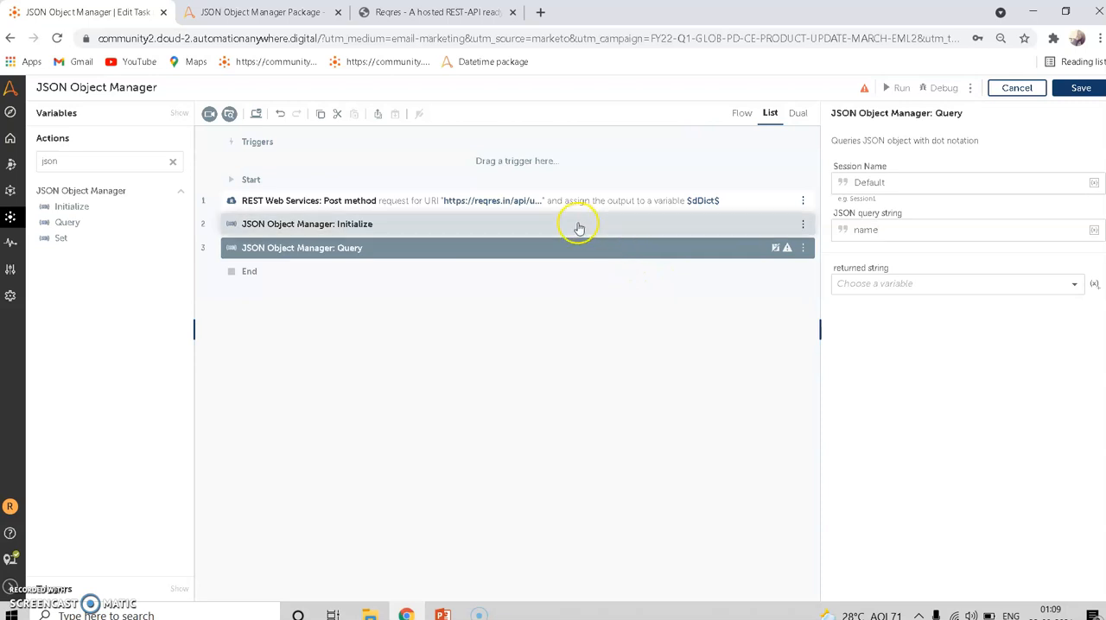
- Create a String variable named sJSONOutput and assign the Query action's returned string to it
click(1094, 287)
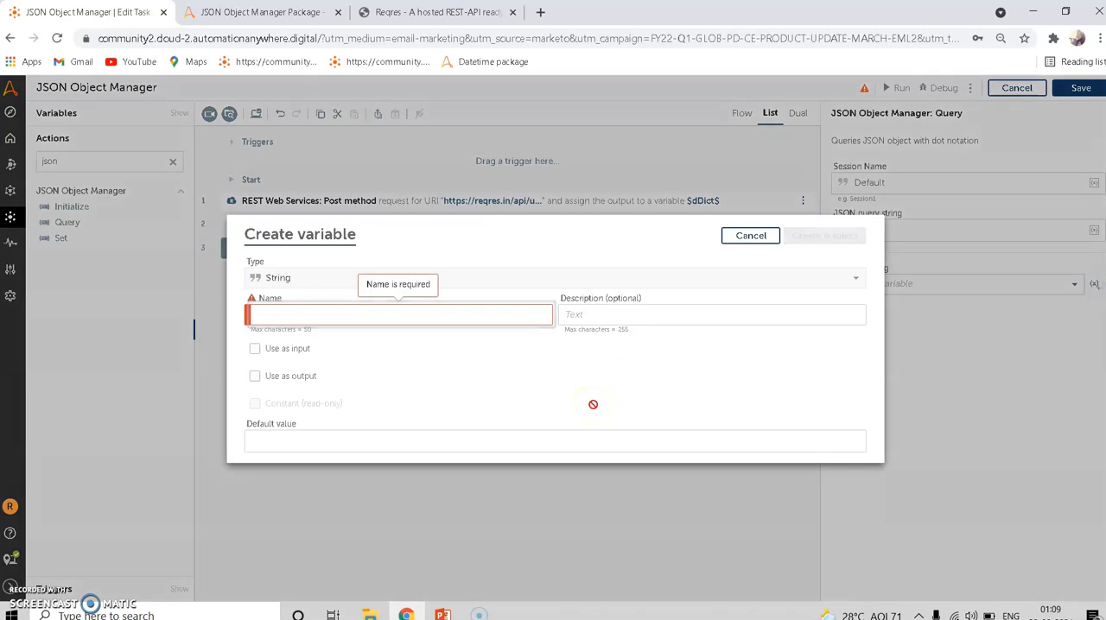
text(s)
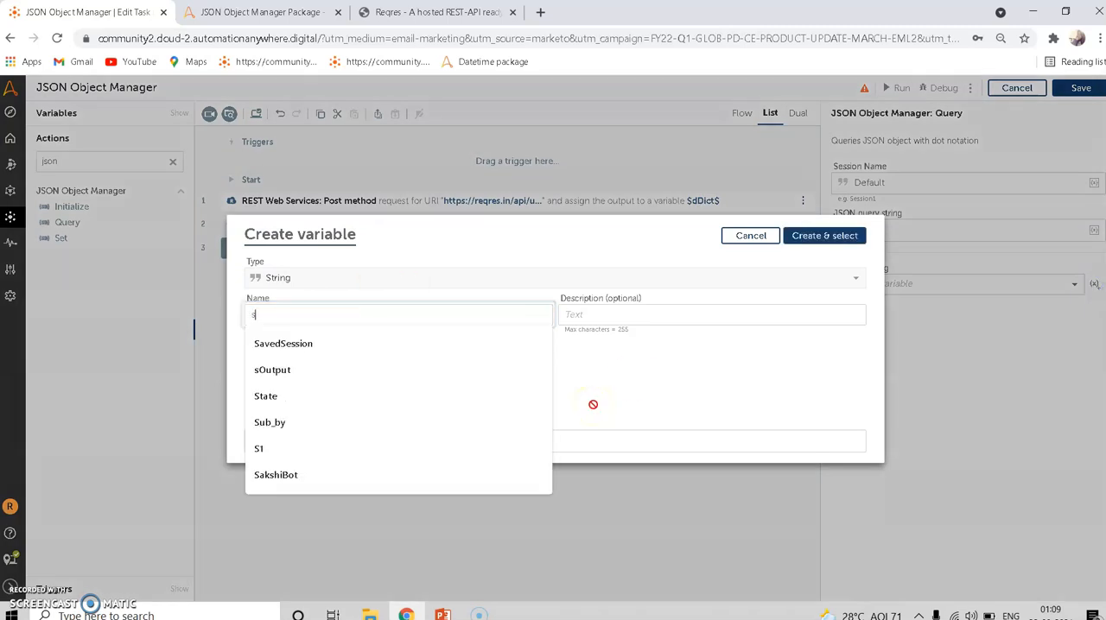
text(JSONOutput)
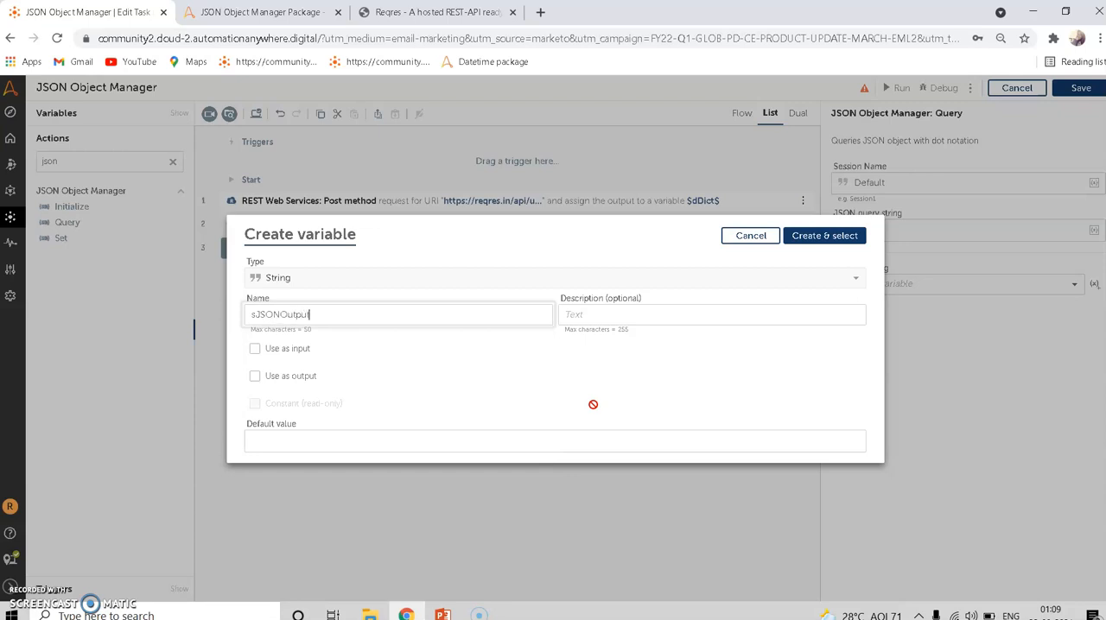
key(Return)
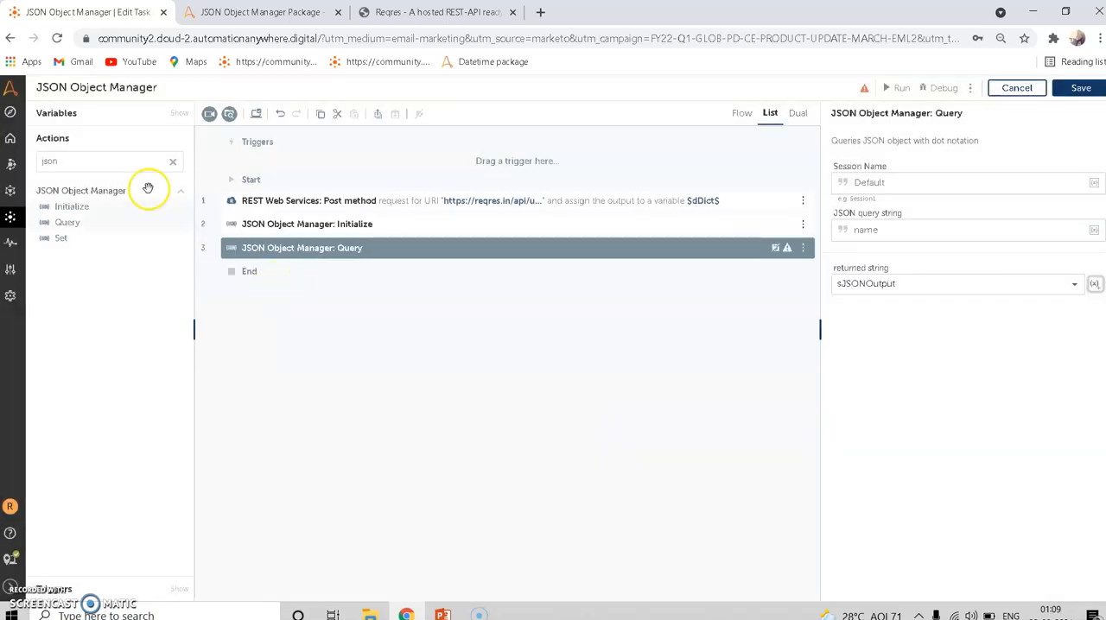
- Add a Message box action after the Query action and set its message to the sJSONOutput variable
double_click(111, 165)
text(mess)
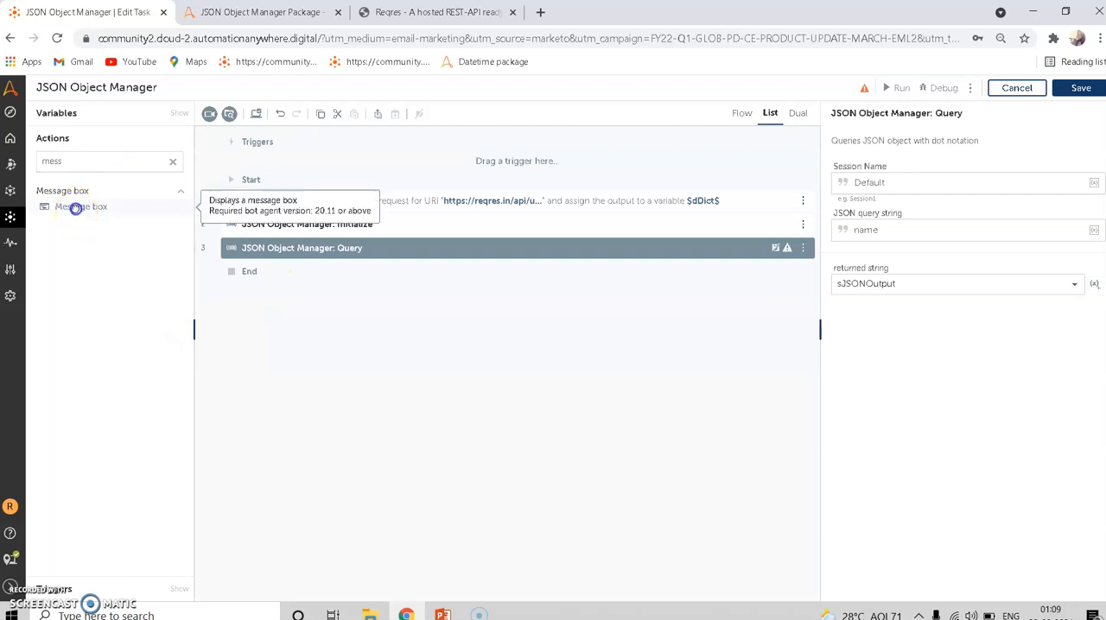
drag(74, 208, 320, 264)
click(949, 242)
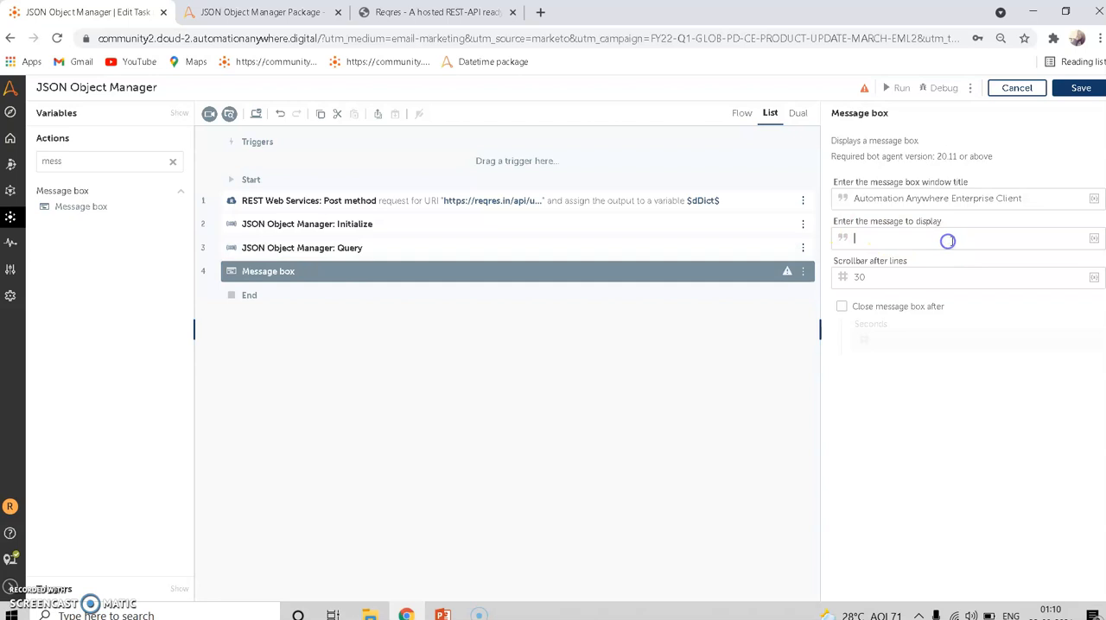
click(1094, 238)
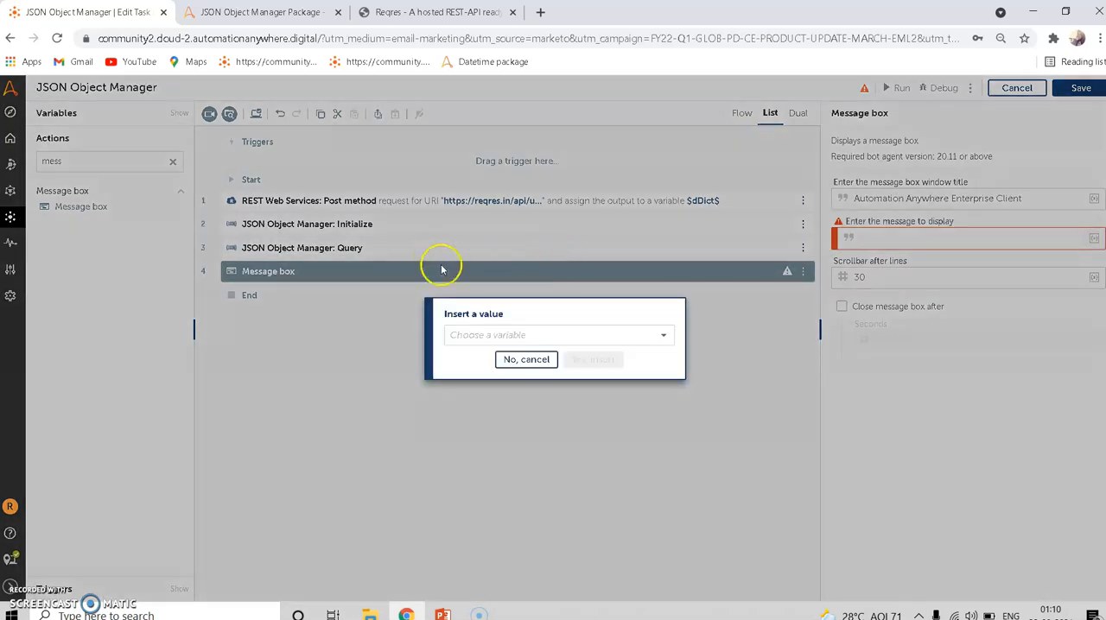
click(523, 334)
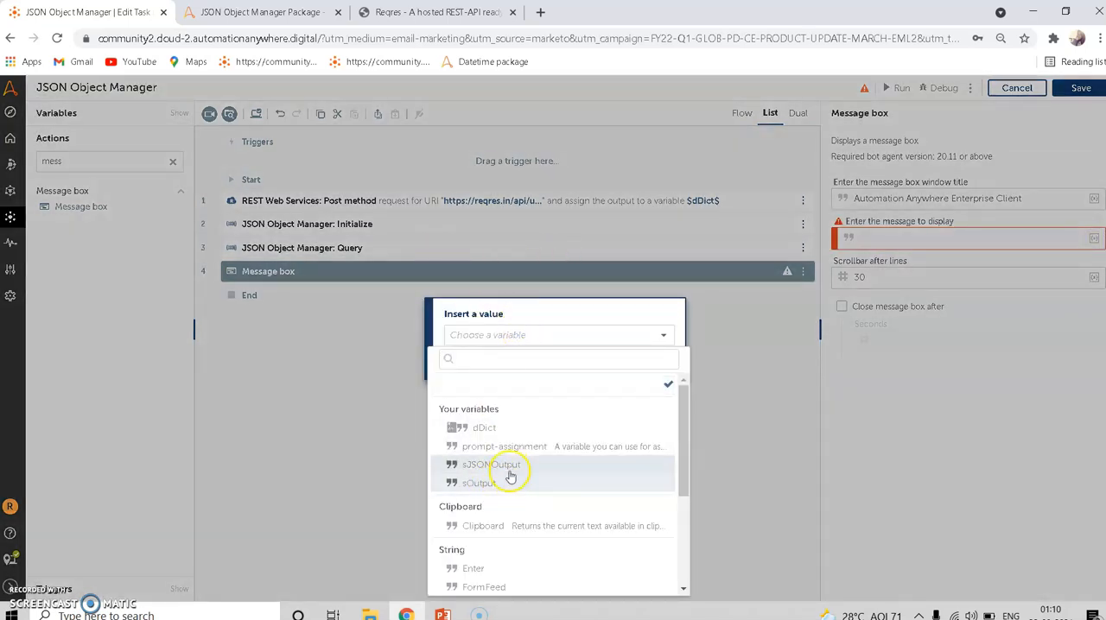
click(507, 464)
click(591, 367)
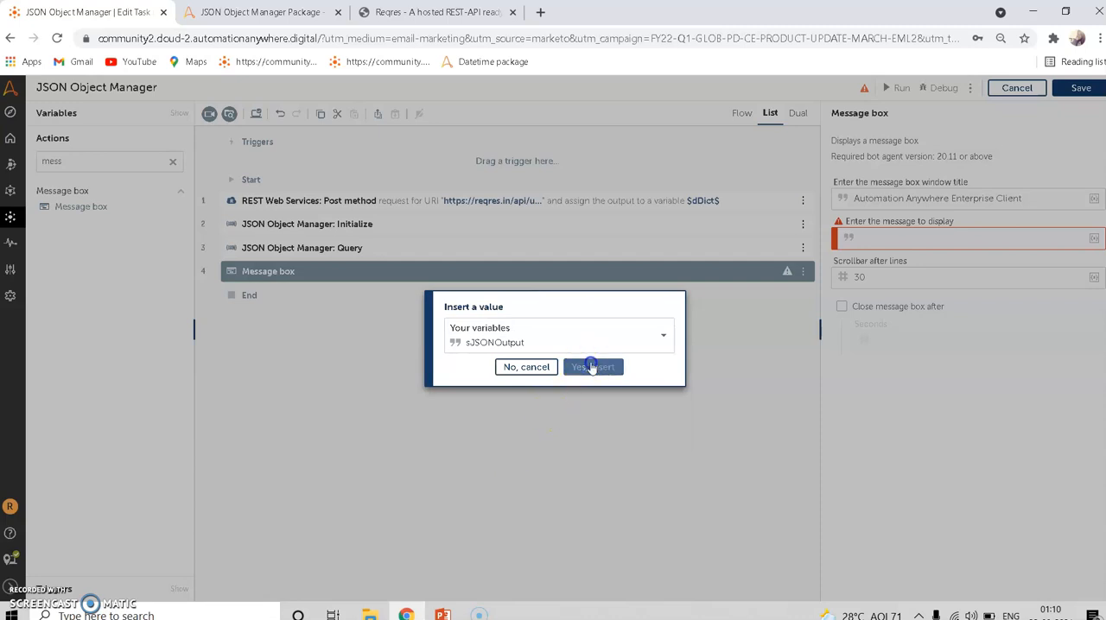
- Save and run the bot, and close the JSON Object Manager Package page while it deploys
click(1077, 88)
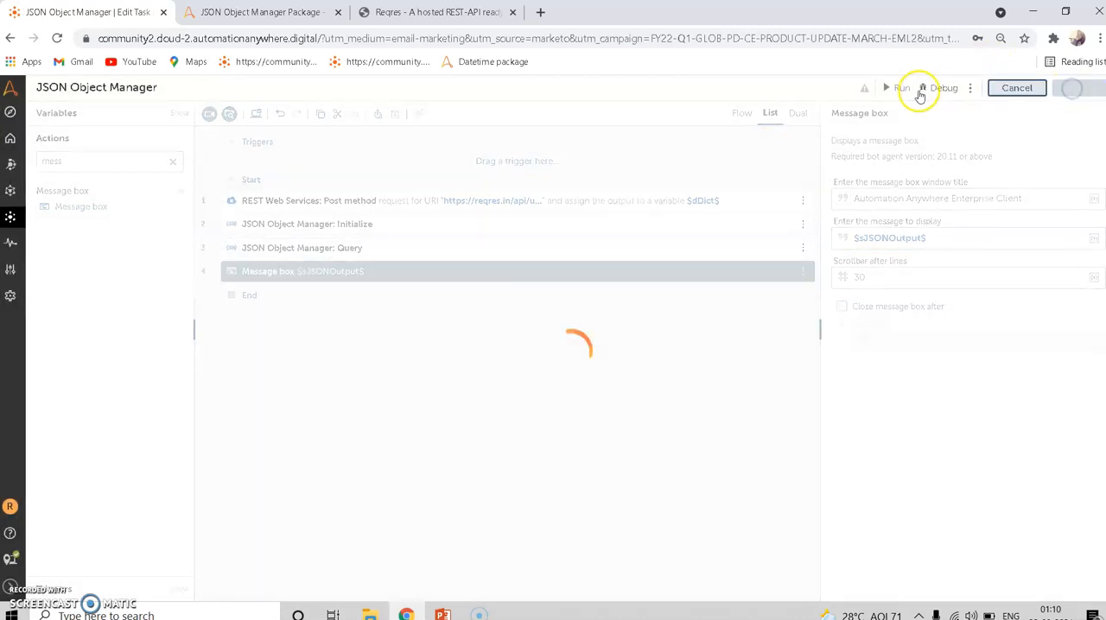
click(895, 88)
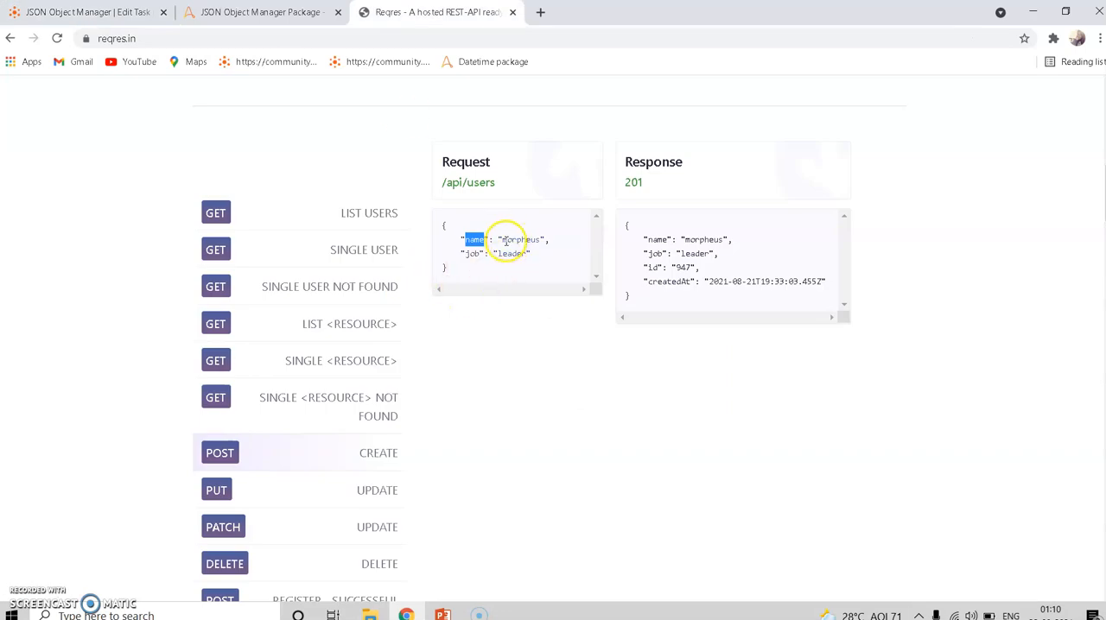
click(513, 241)
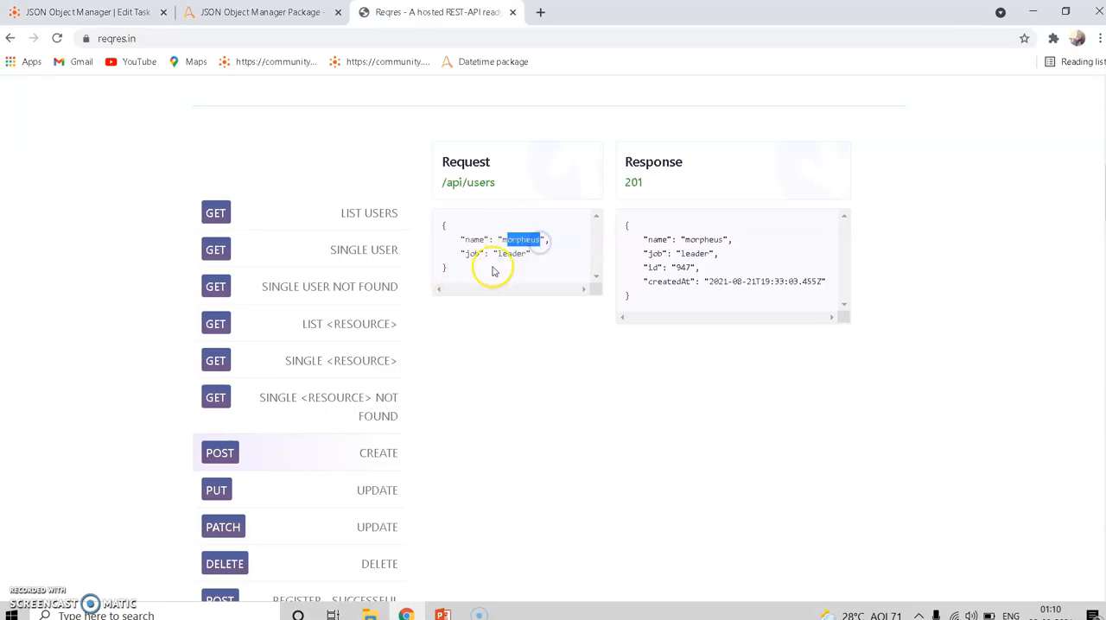
click(76, 8)
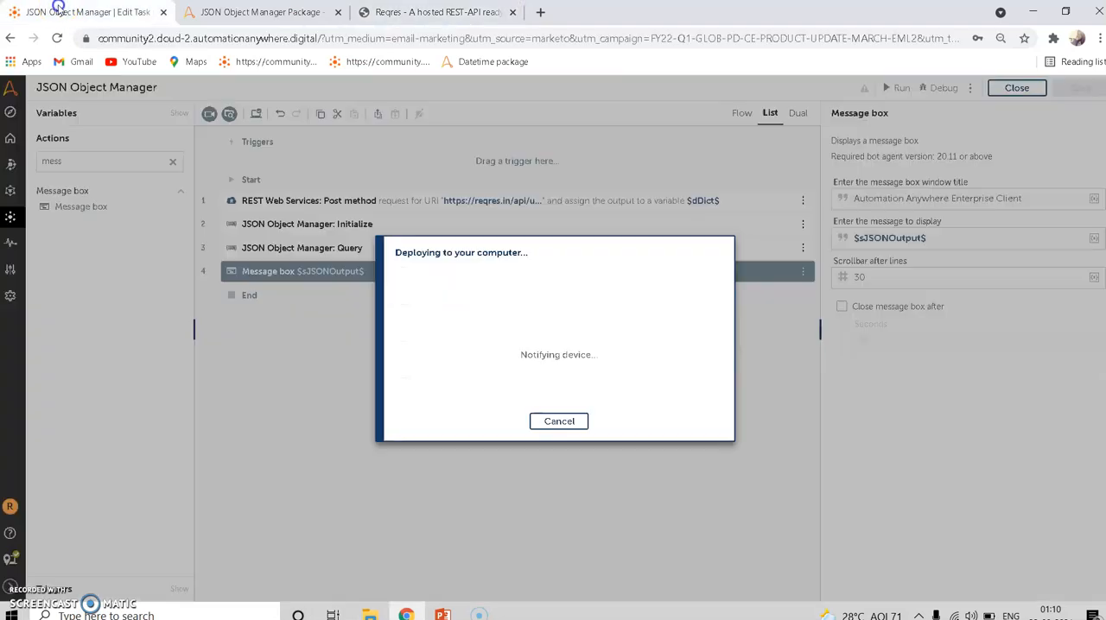
click(339, 12)
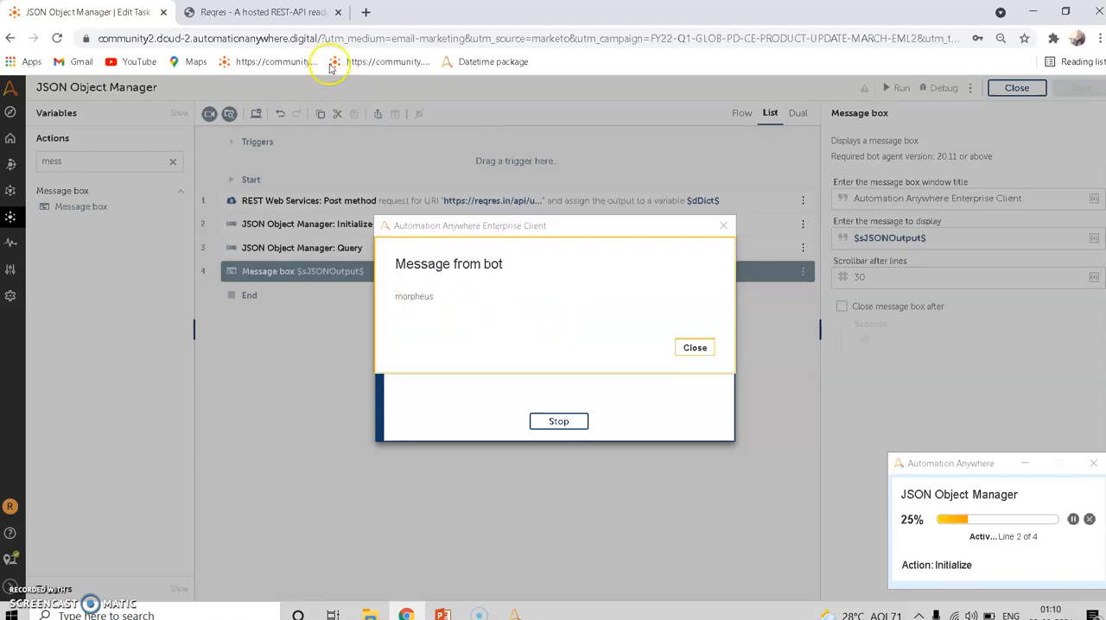
- Compare the bot's message with the "name" key in the Create request body on the Reqres page
click(288, 17)
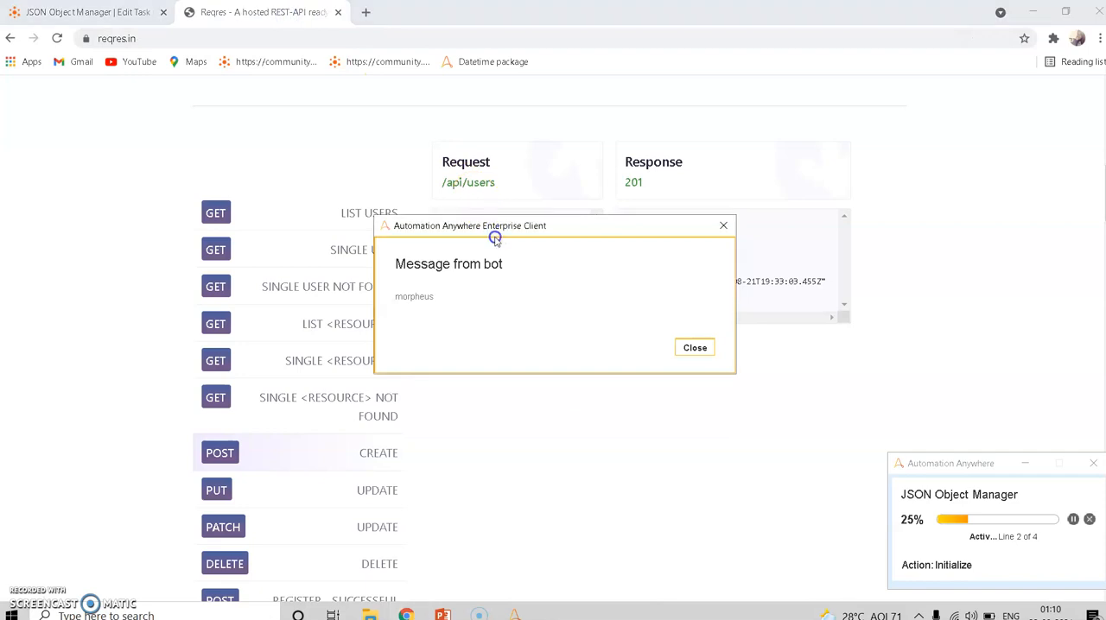
drag(493, 228, 523, 389)
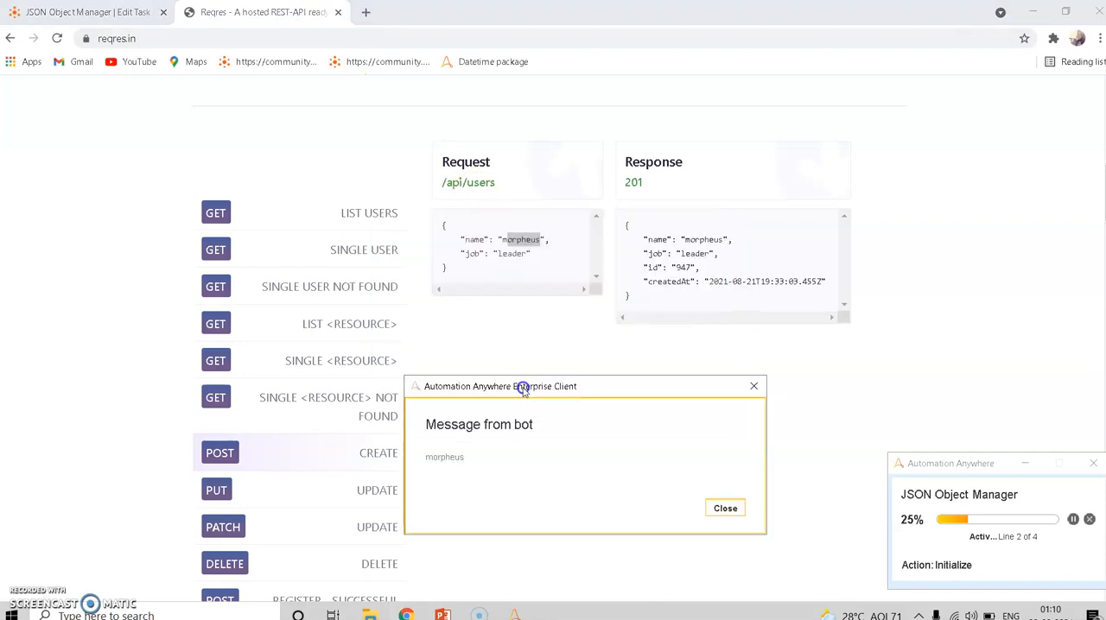
double_click(468, 240)
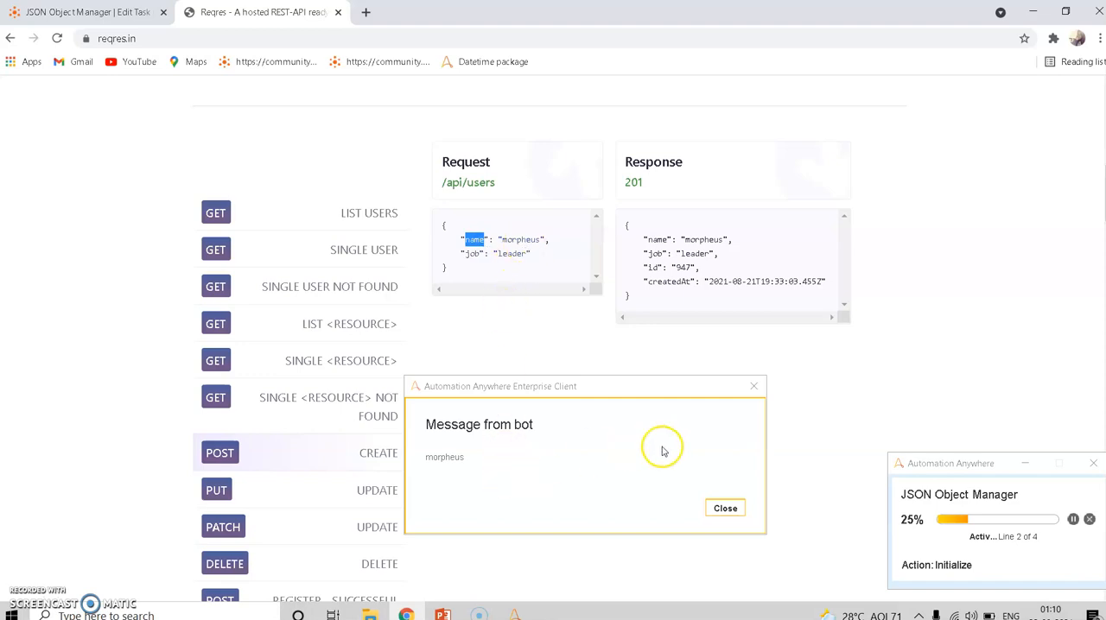
- Dismiss the bot's message and close the run result in the JSON Object Manager task editor
click(726, 509)
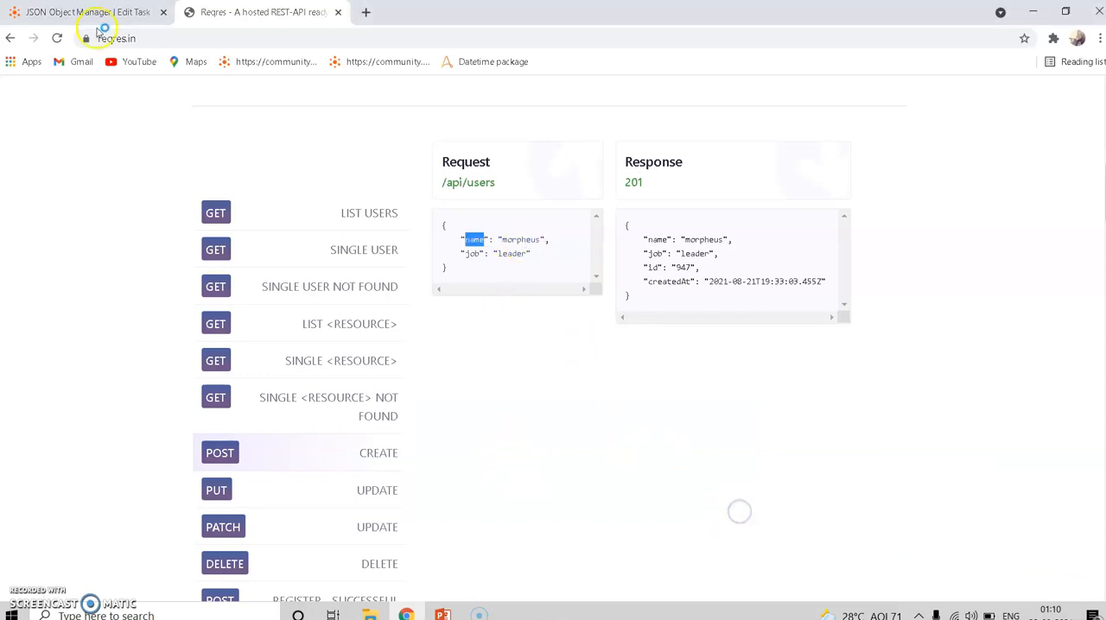
click(76, 13)
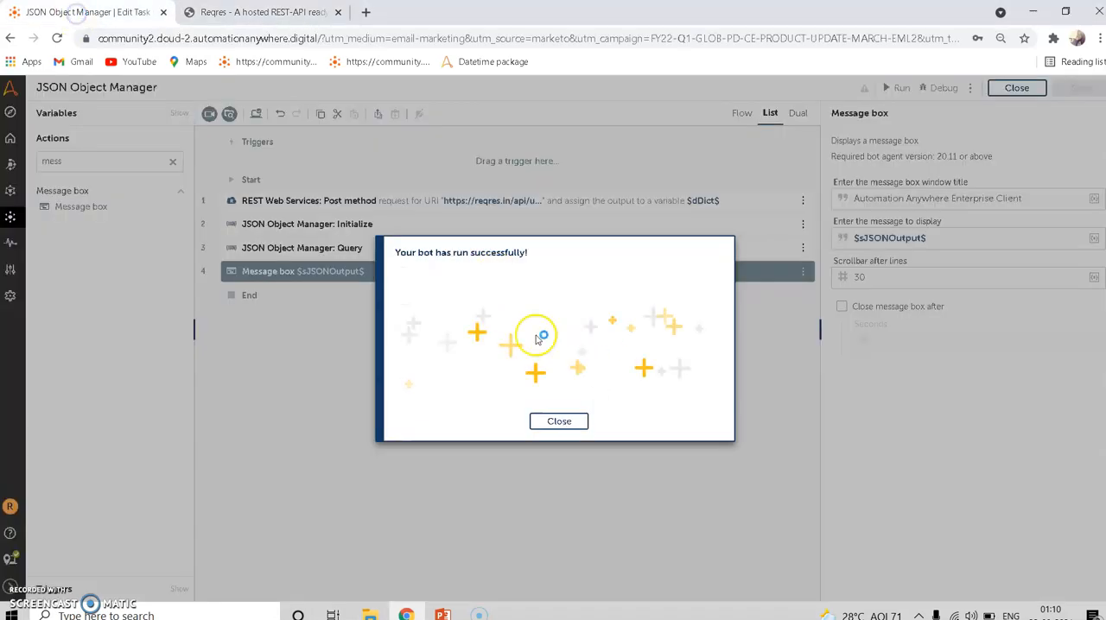
click(558, 421)
- Set the Query action's JSON query string to job, checking the key against the Create request body on the Reqres page
click(463, 248)
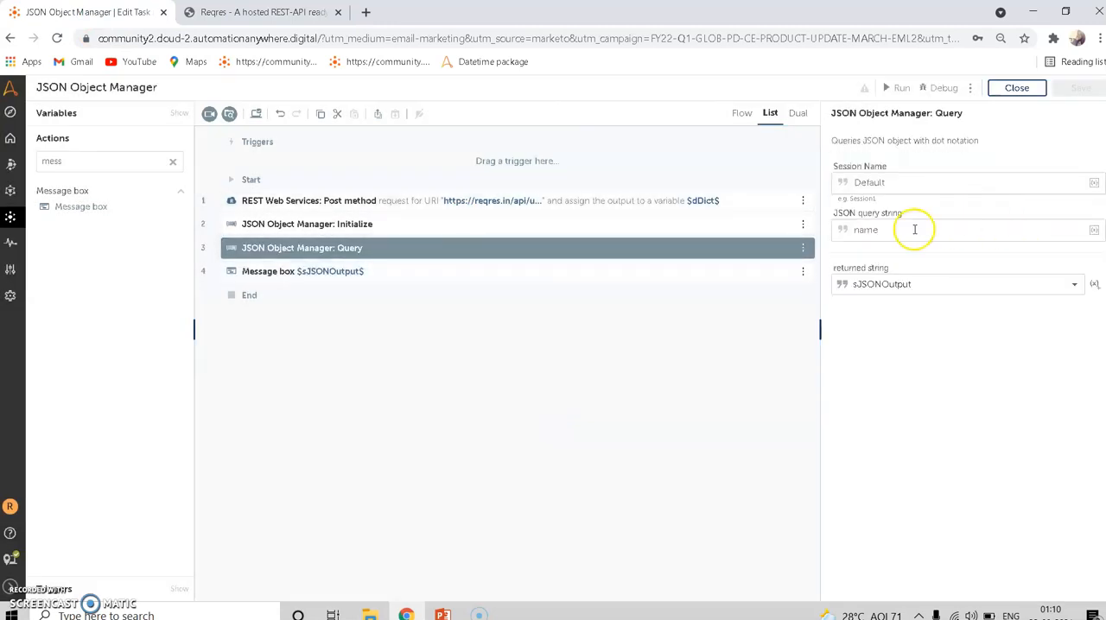
double_click(889, 232)
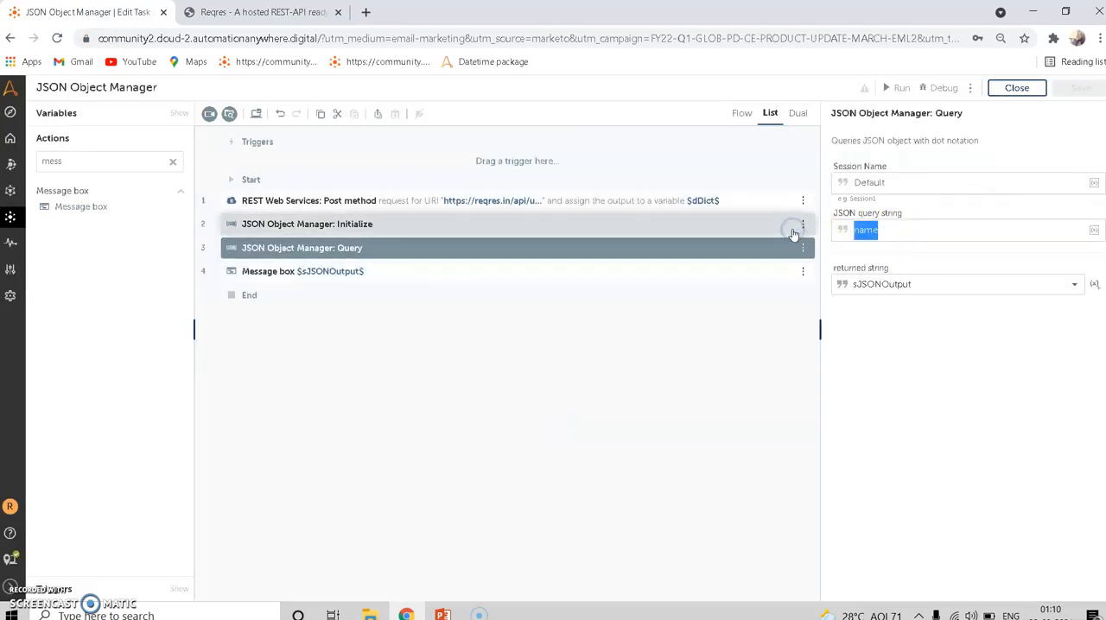
text(job)
click(267, 38)
click(260, 12)
click(431, 211)
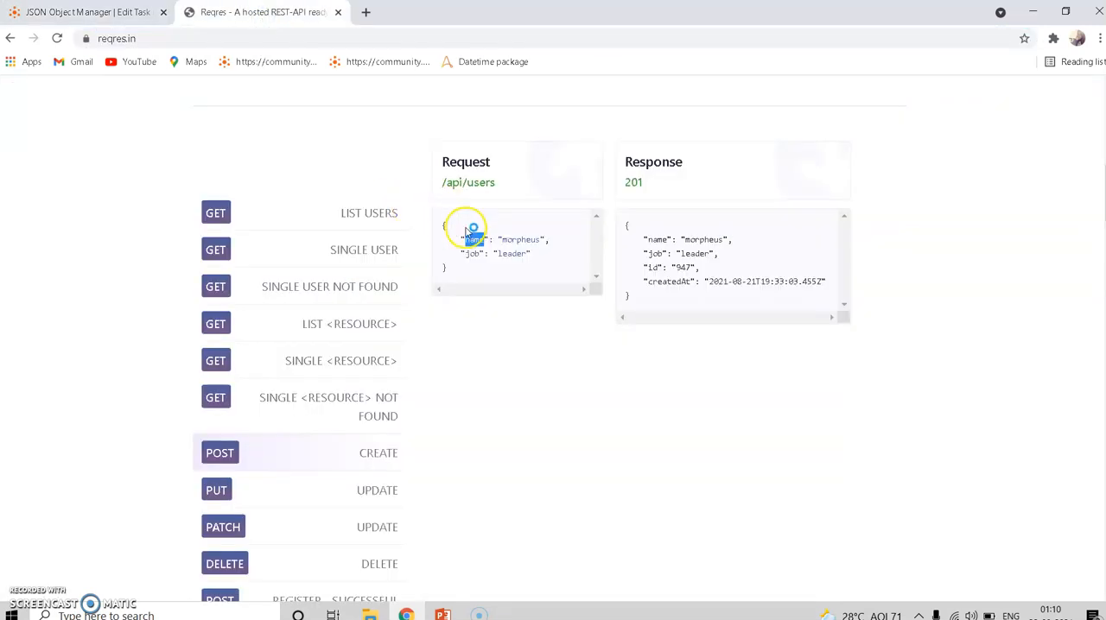
click(87, 12)
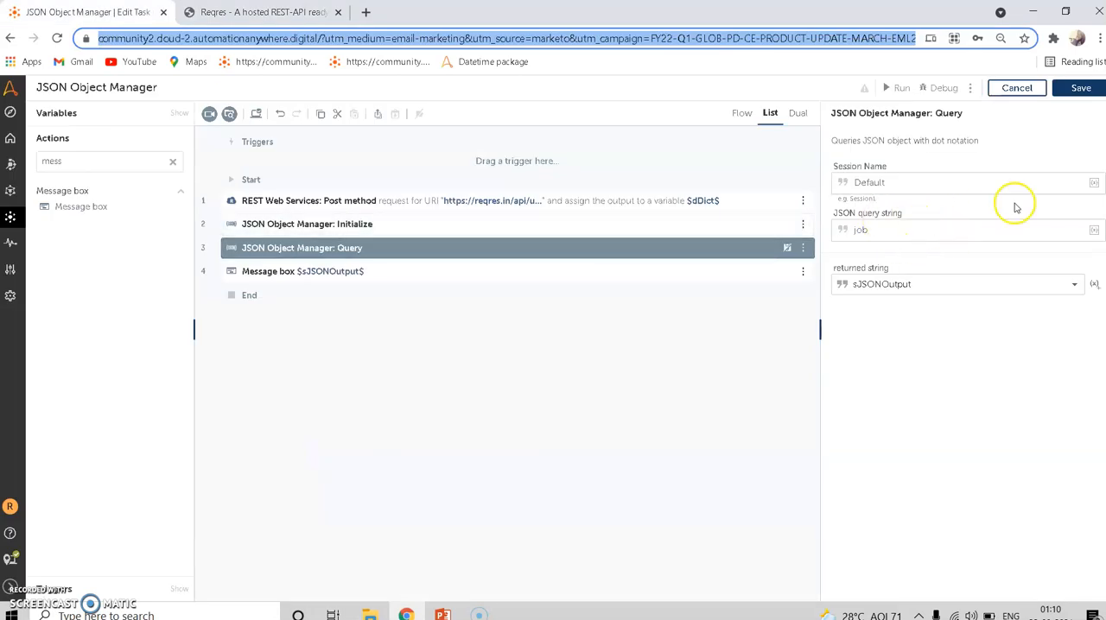
- Save and run the bot, and compare its message with the "job" key in the Create request on the Reqres page
click(1073, 92)
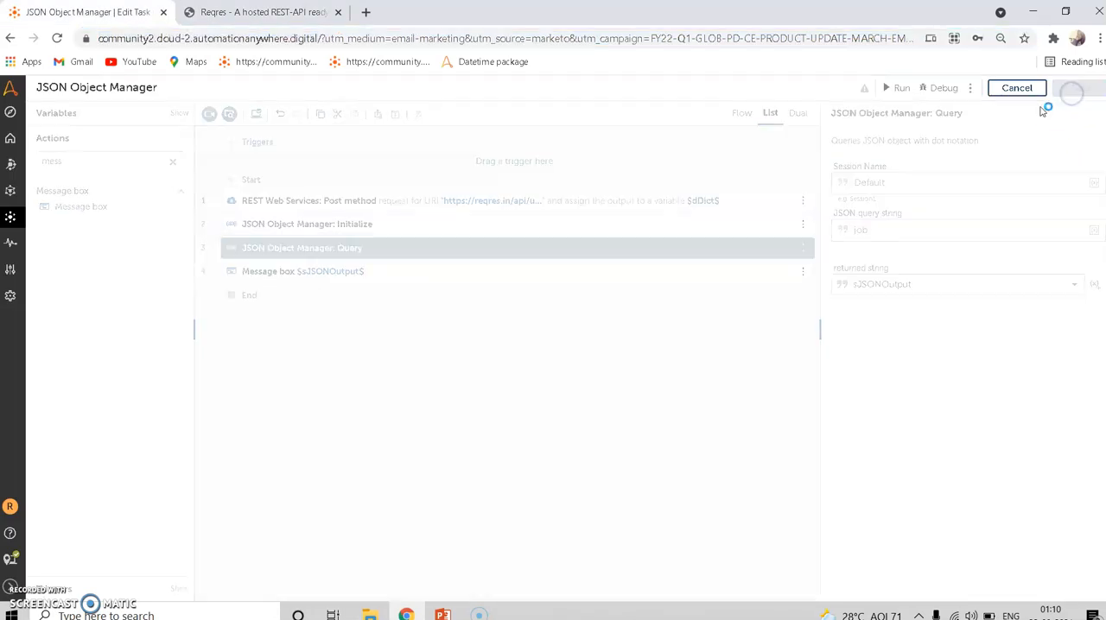
click(893, 90)
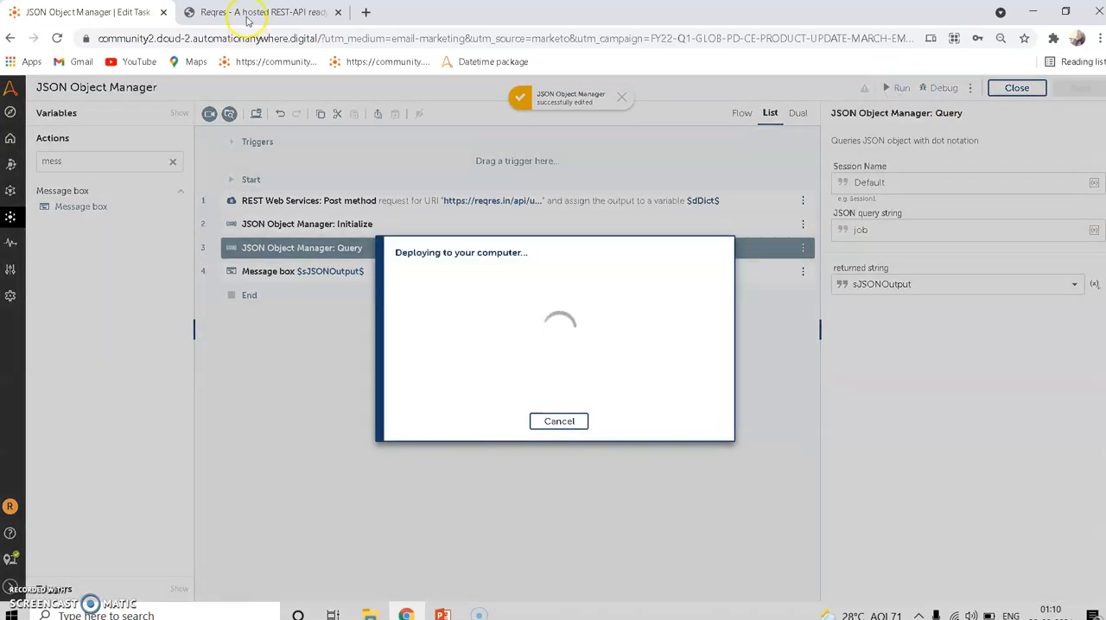
click(246, 16)
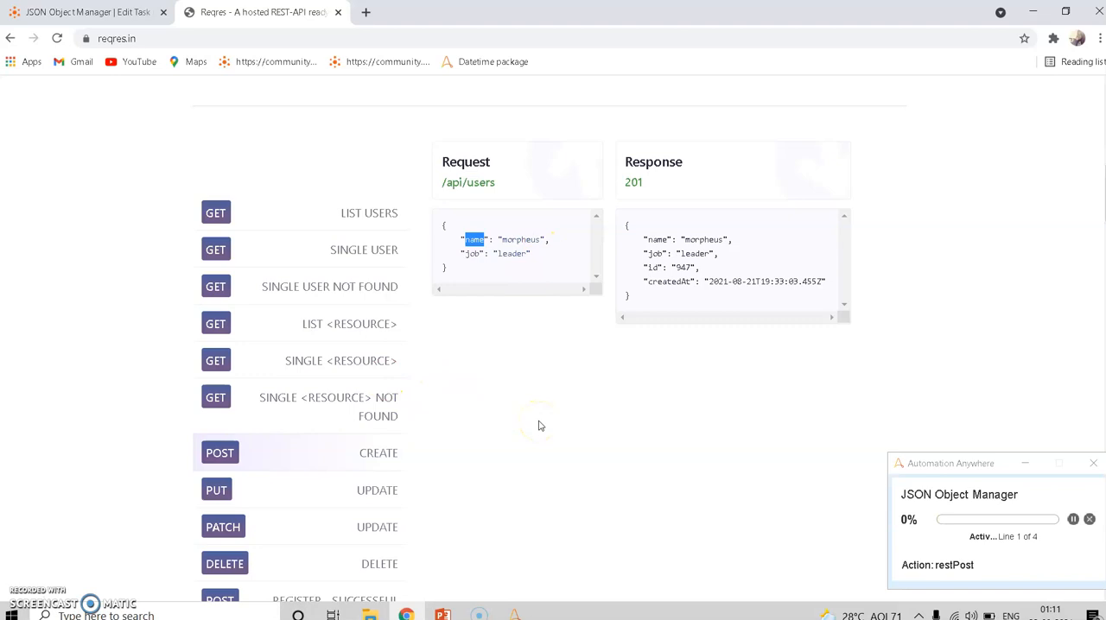
drag(561, 227, 577, 344)
scroll(521, 284, down, 1)
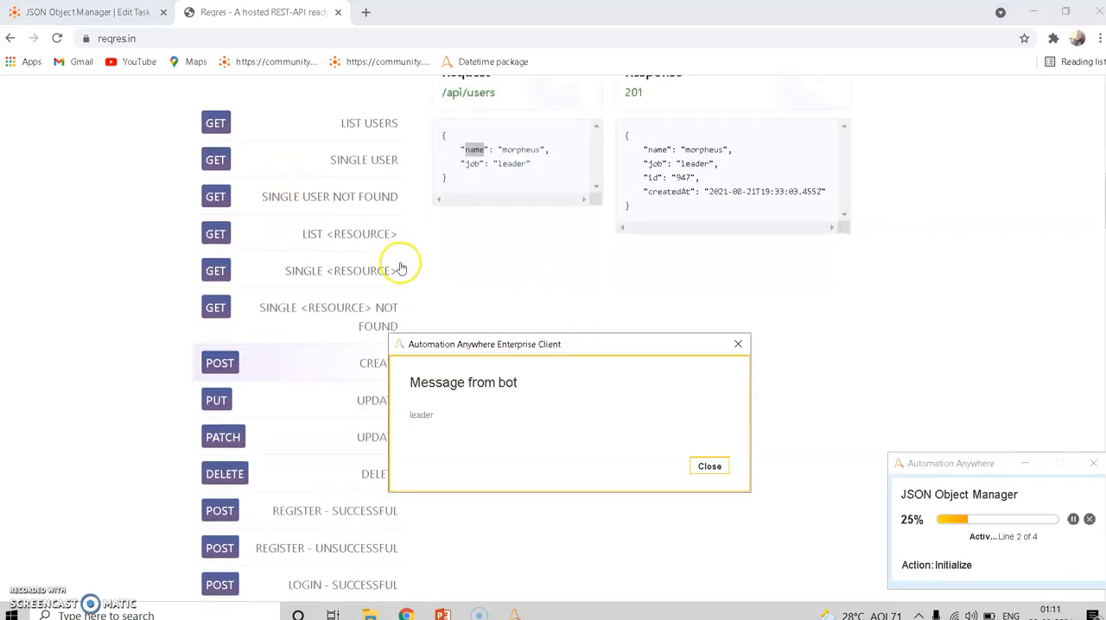
- Return to the task editor and close both the bot's message and the run result
click(87, 12)
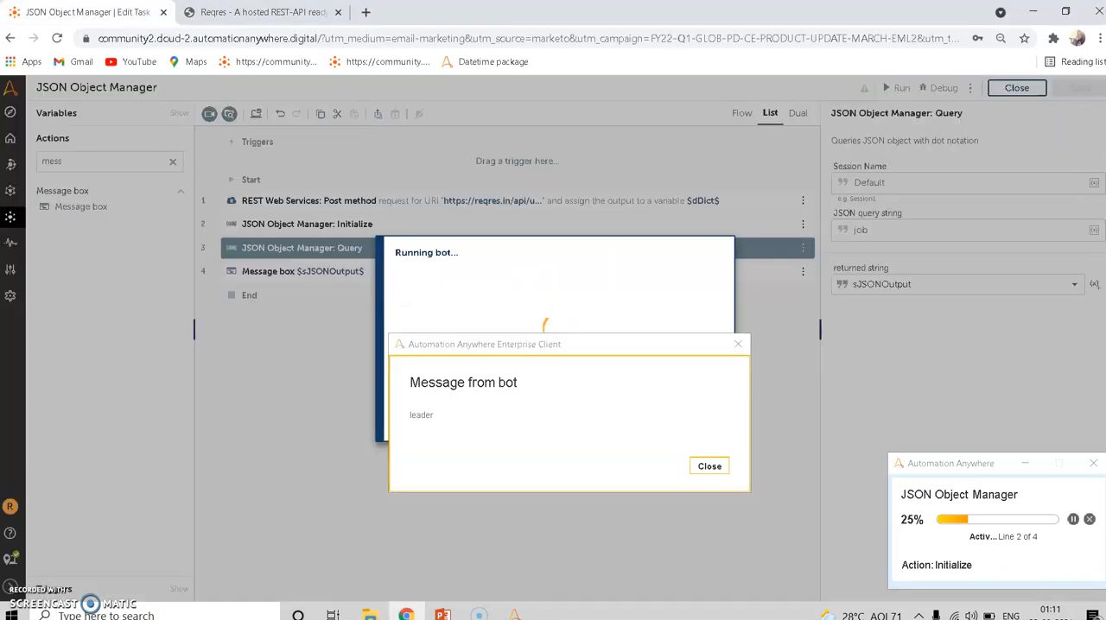
click(720, 472)
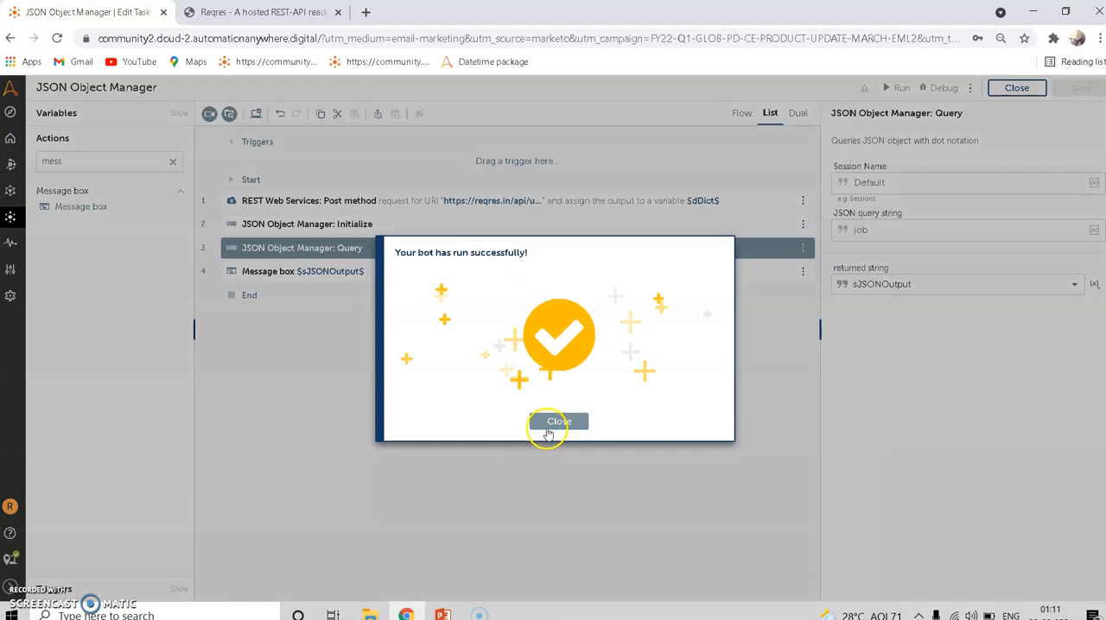
click(558, 423)
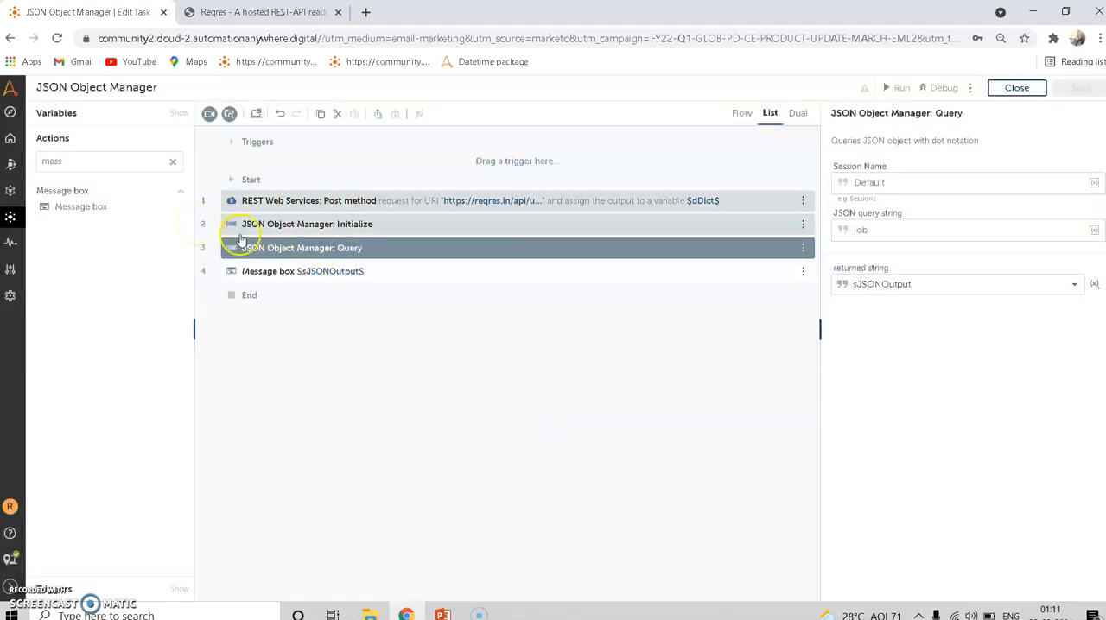
- Clear the actions search, consult the JSON_Object.pptx slides in PowerPoint, and return to the bot editor's empty actions search
click(173, 162)
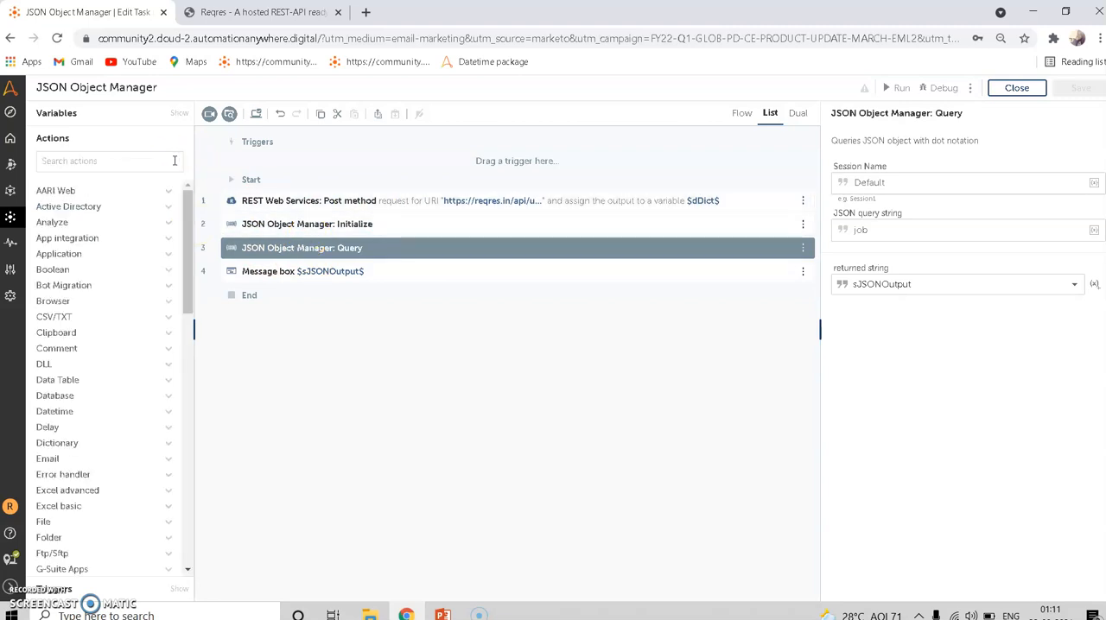
click(441, 612)
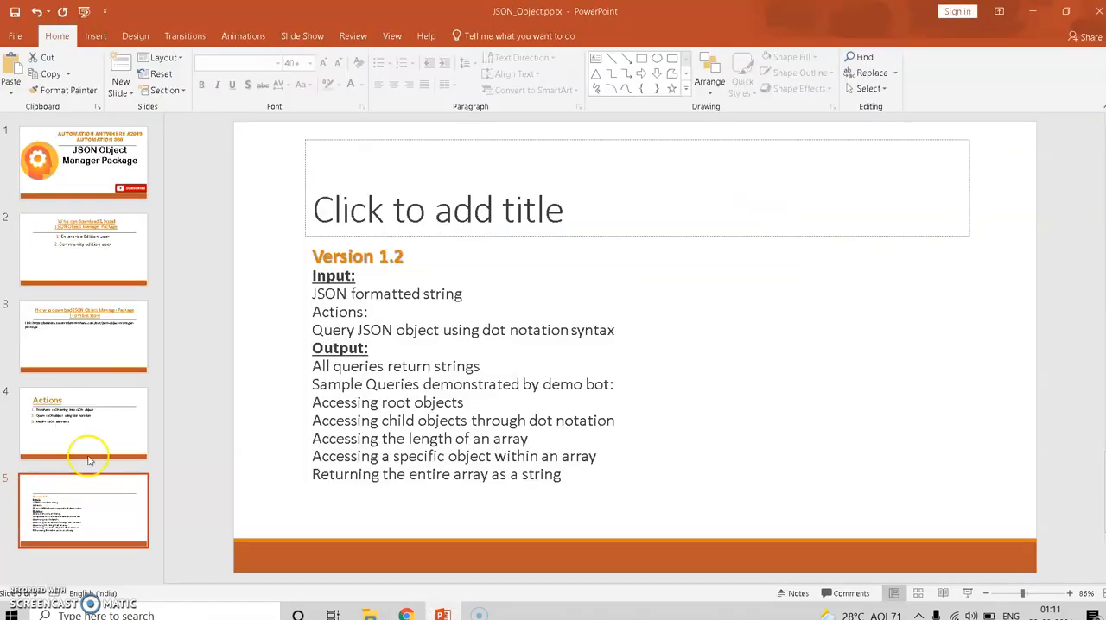
click(411, 613)
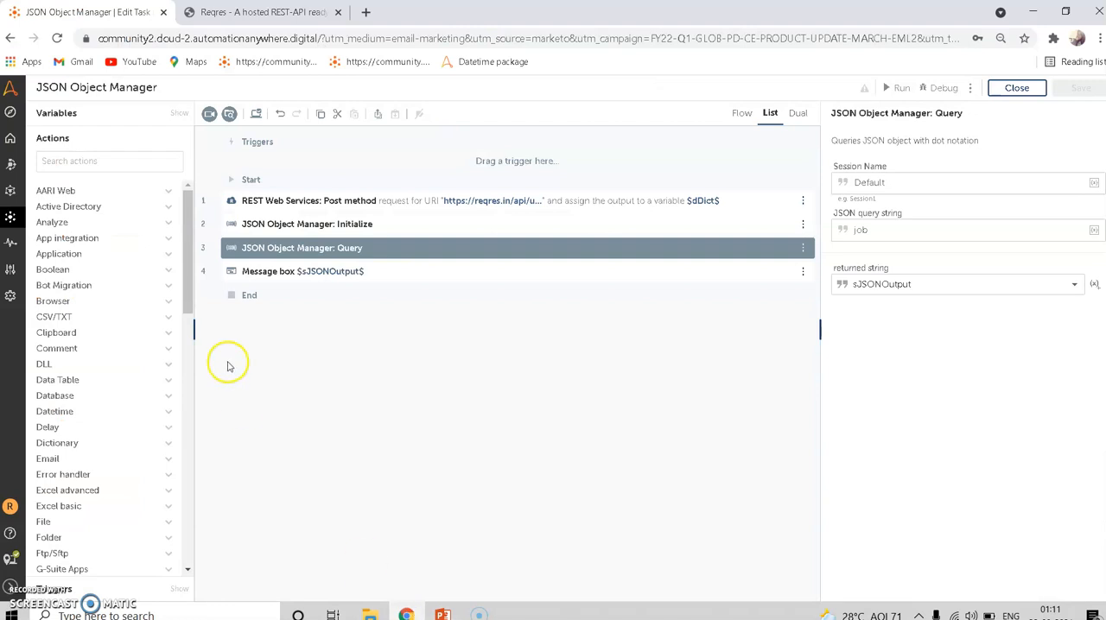
click(91, 164)
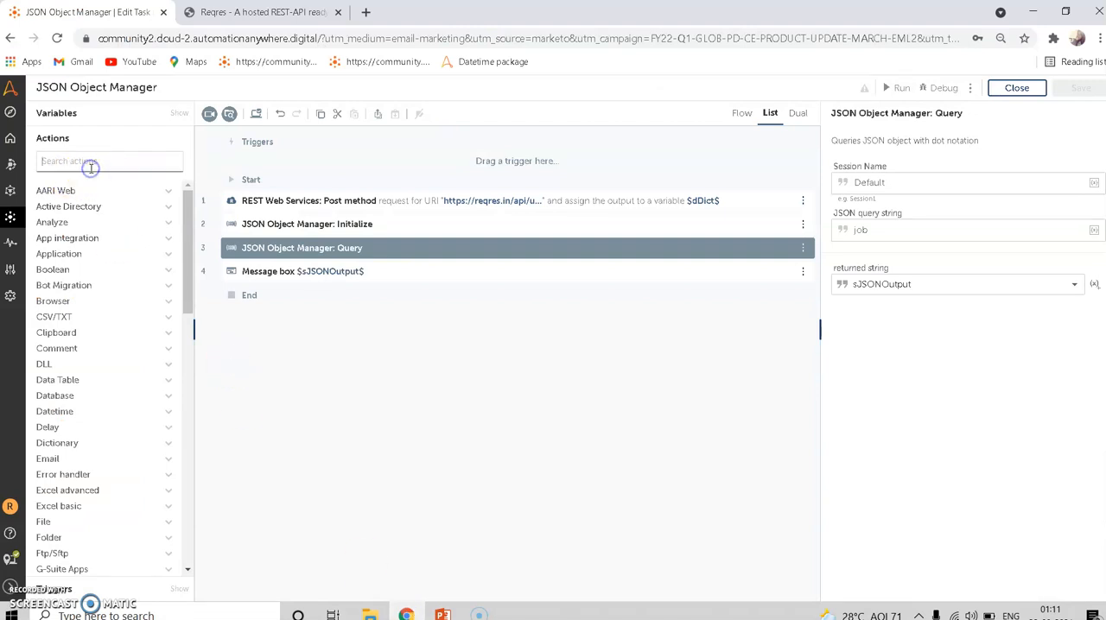